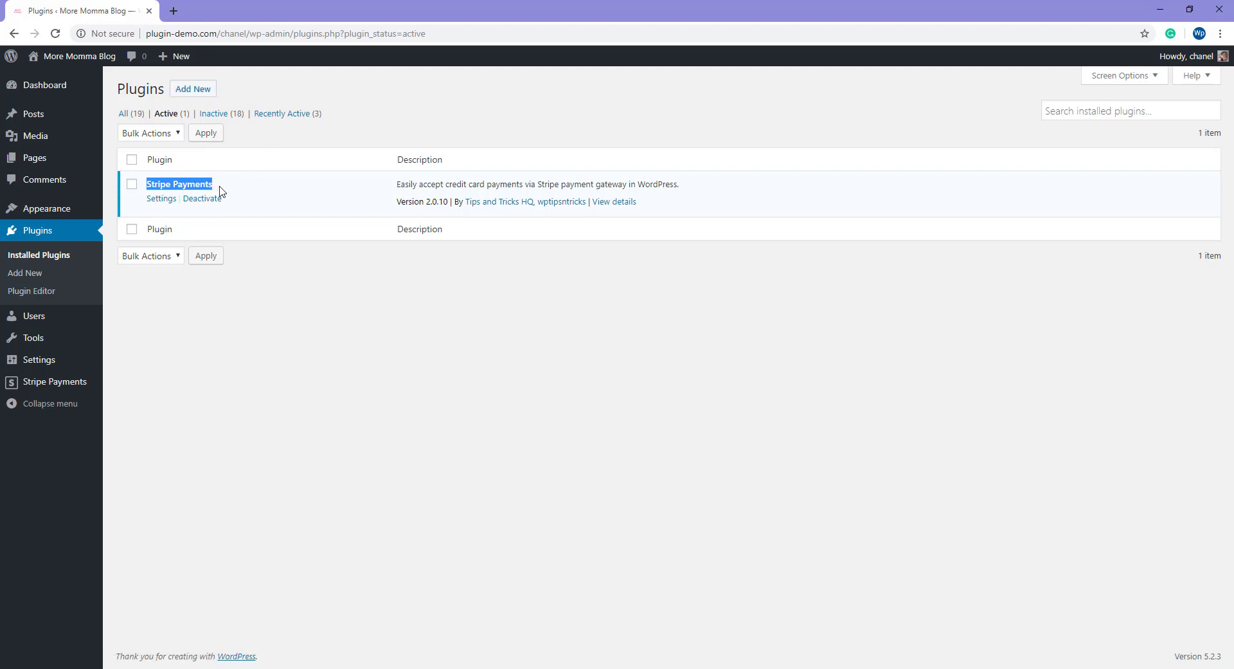
# Open the Stripe Payments plugin settings and look over the general settings down to the credentials section.
pyautogui.moveTo(71, 390)
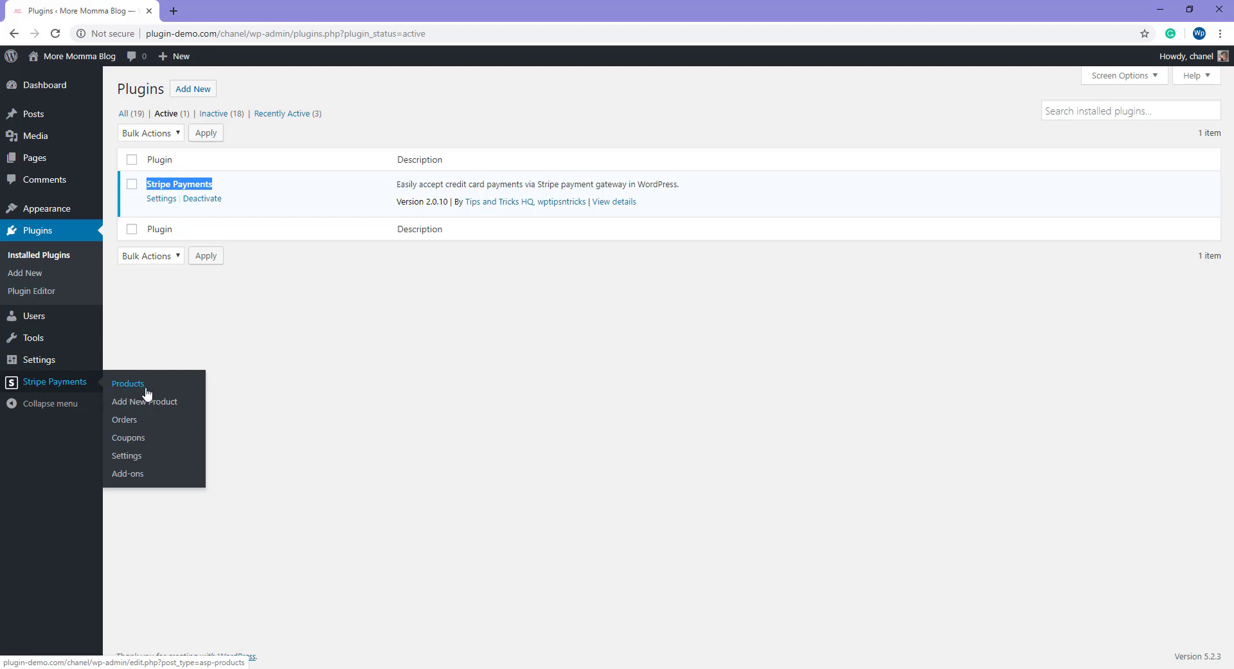
pyautogui.click(126, 456)
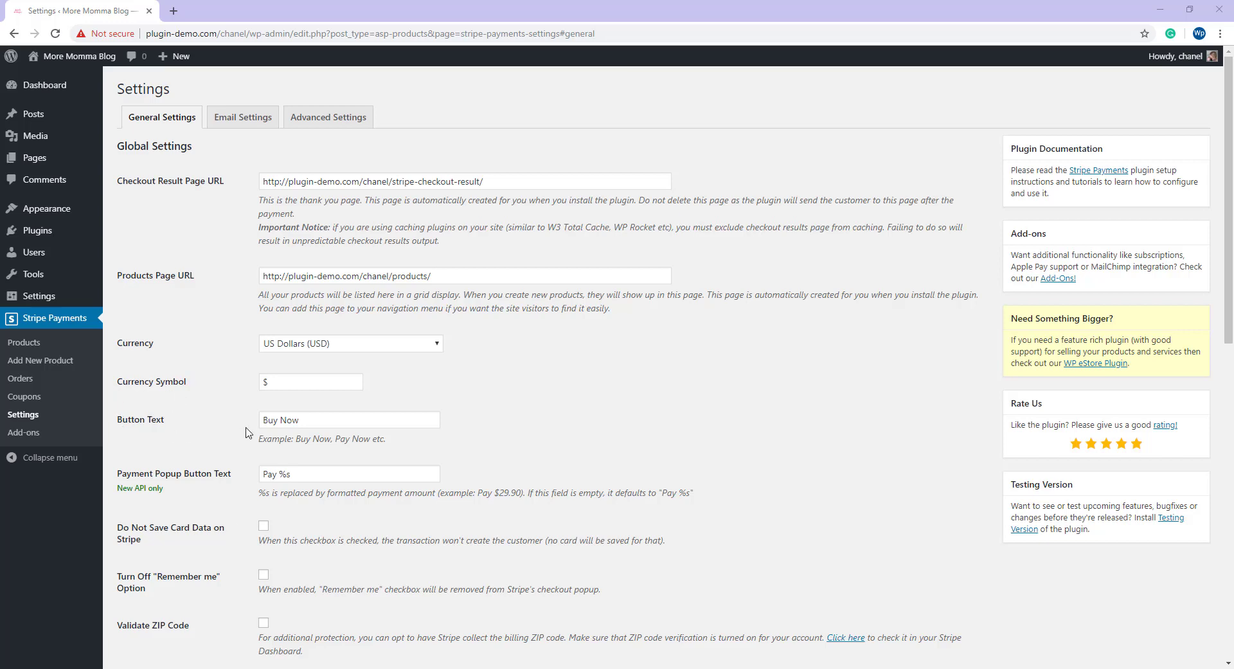
pyautogui.scroll(-5, 232, 525)
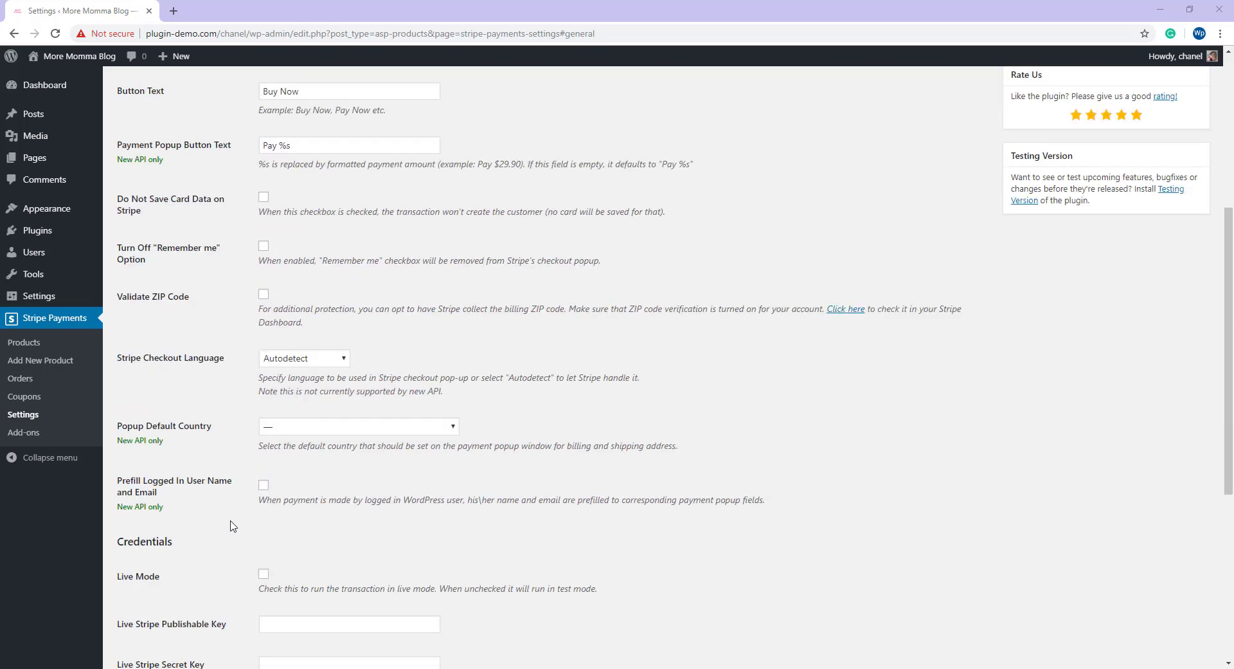
pyautogui.scroll(-4, 233, 526)
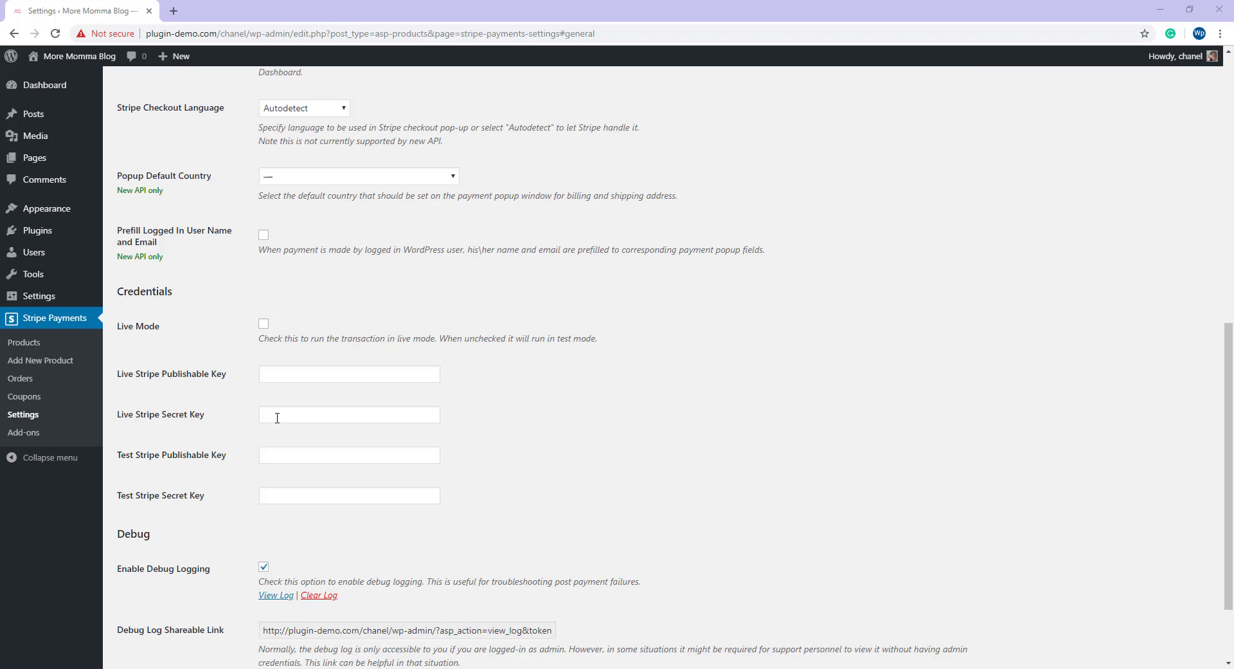
pyautogui.scroll(10, 277, 418)
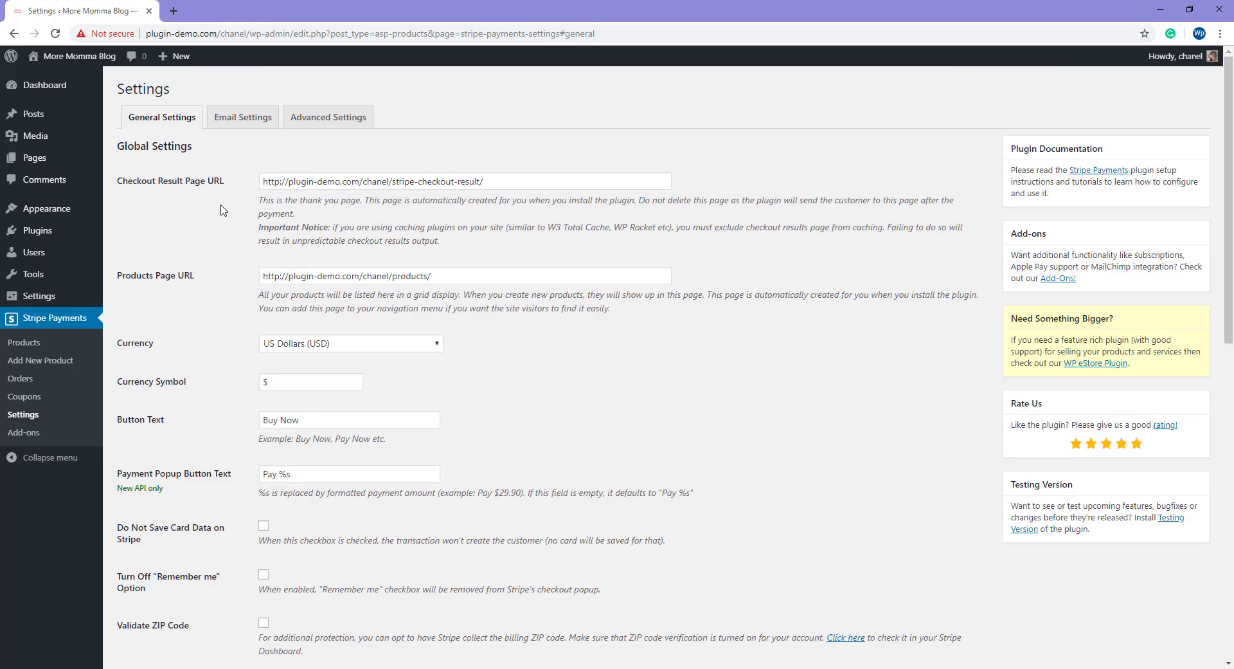
# Examine the Checkout Result Page URL and the Live Mode description in the general settings.
pyautogui.moveTo(118, 182); pyautogui.dragTo(227, 183)
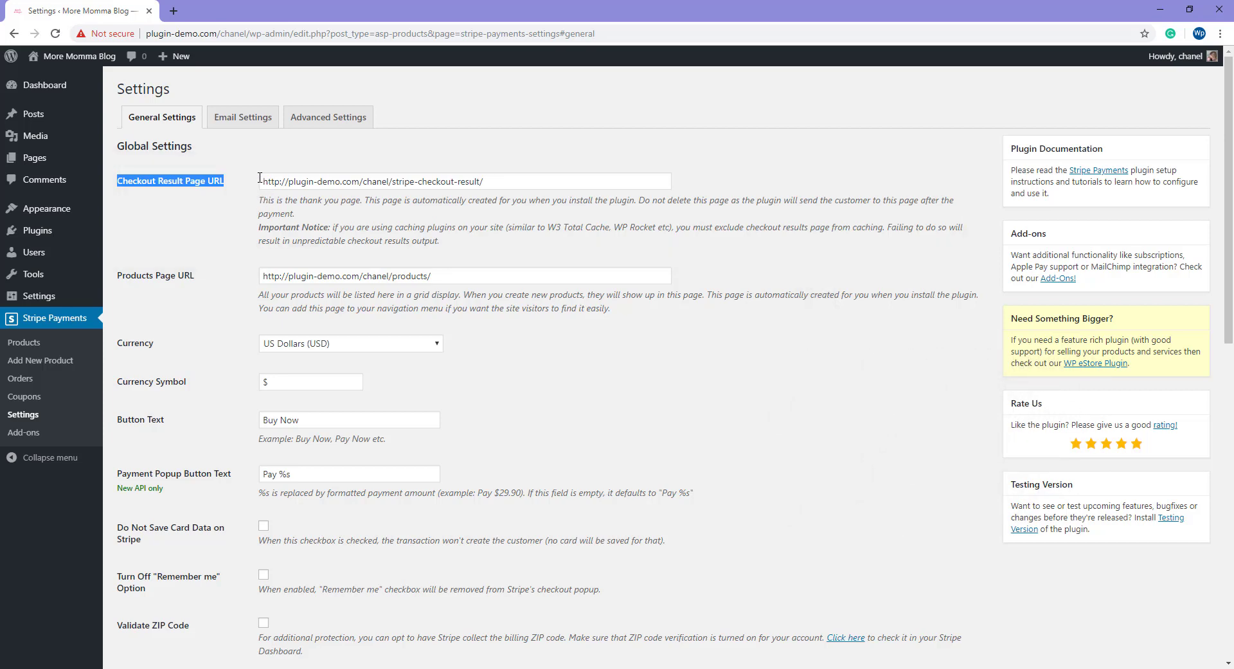
pyautogui.moveTo(515, 173); pyautogui.dragTo(260, 181)
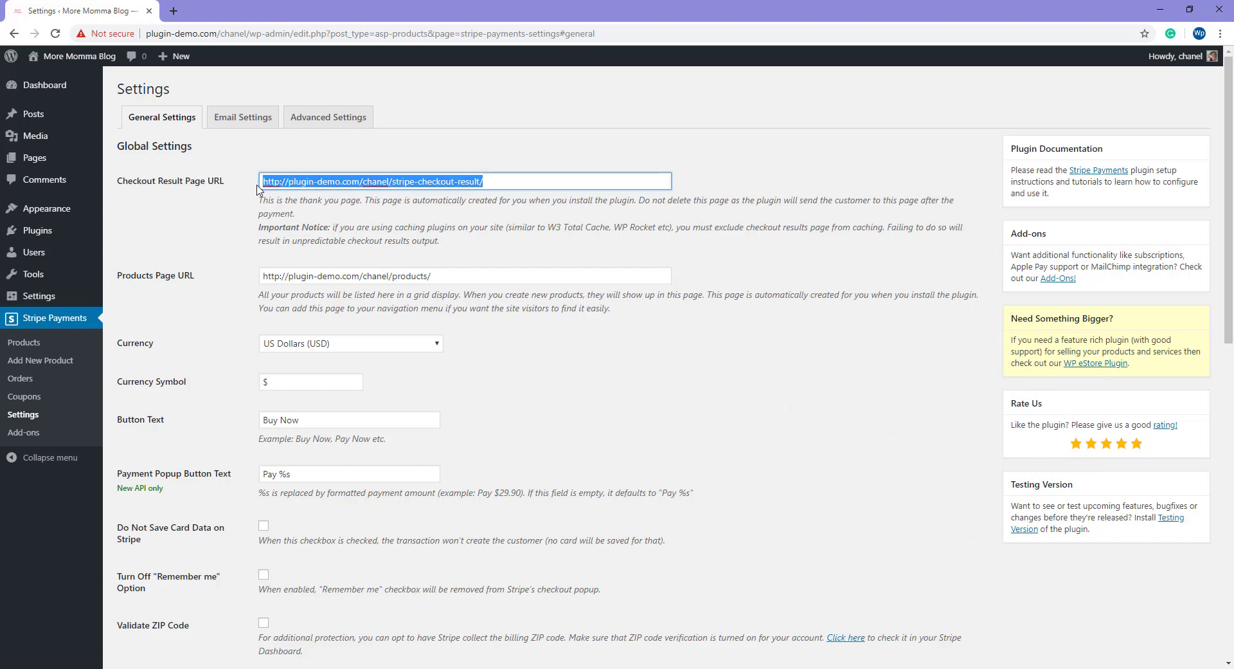
pyautogui.scroll(-12, 570, 501)
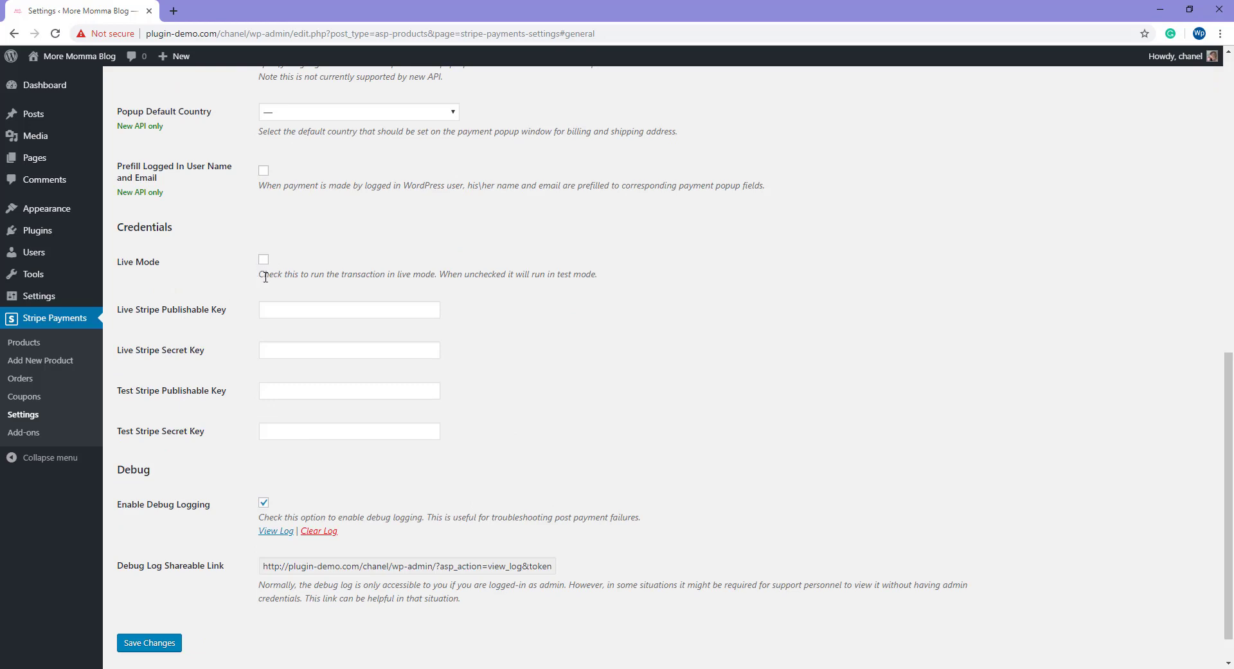
pyautogui.moveTo(262, 273); pyautogui.dragTo(601, 278)
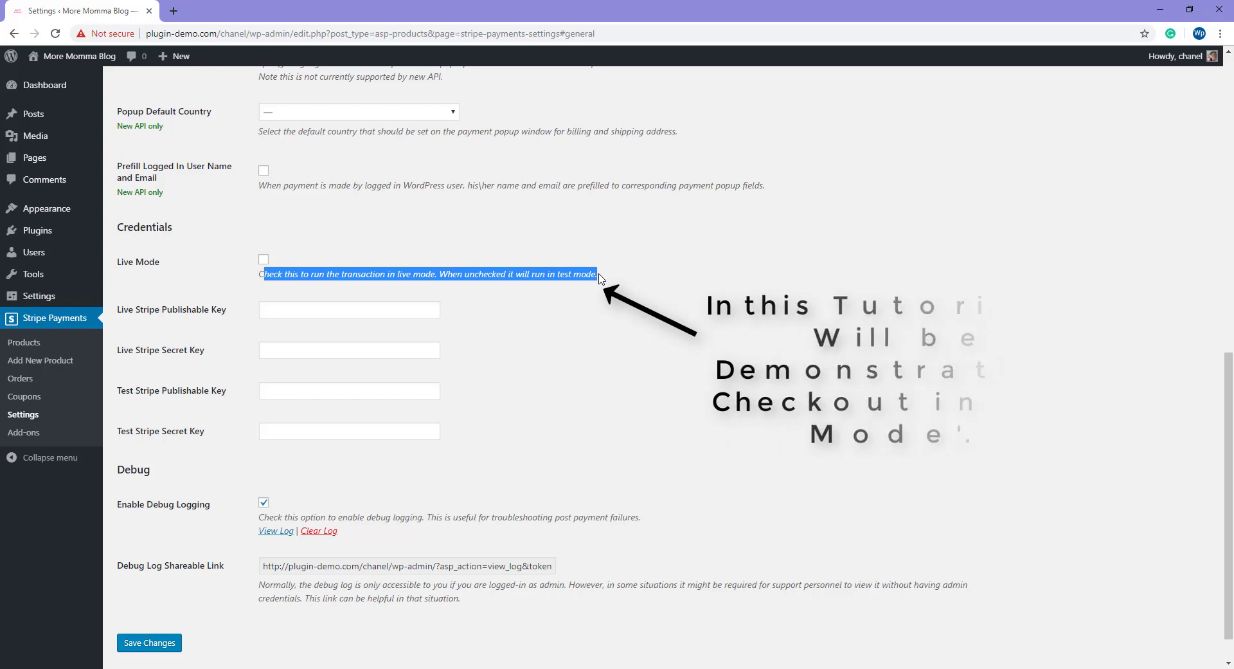
pyautogui.click(601, 278)
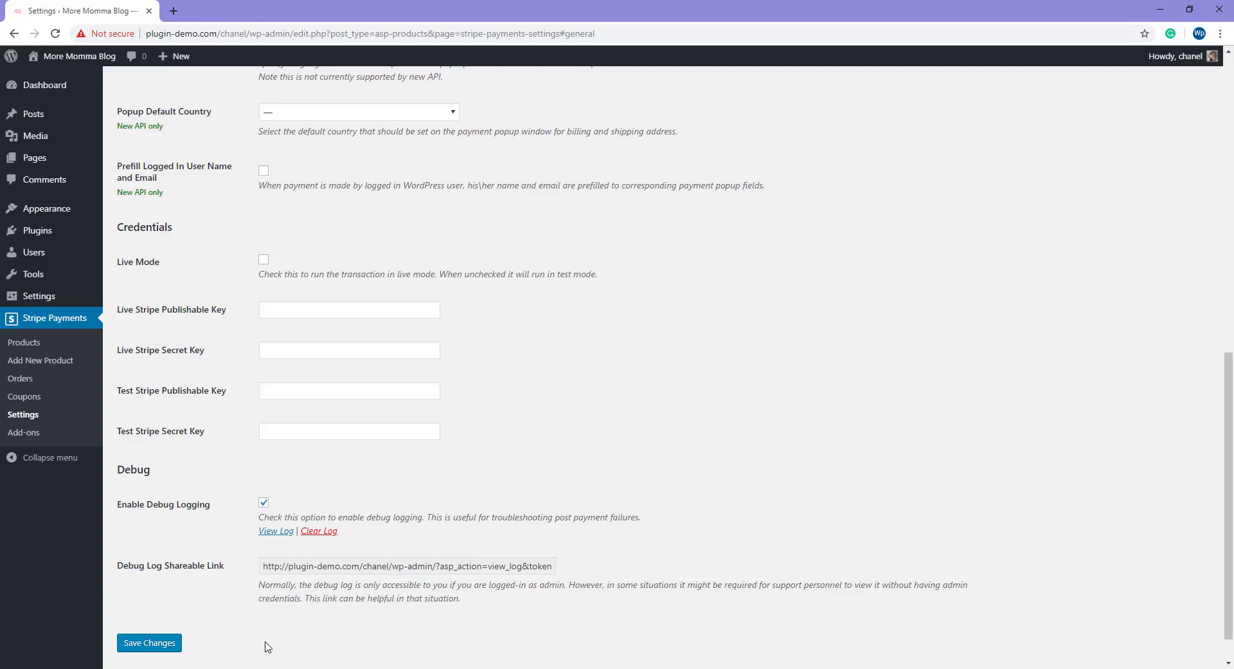
pyautogui.click(182, 648)
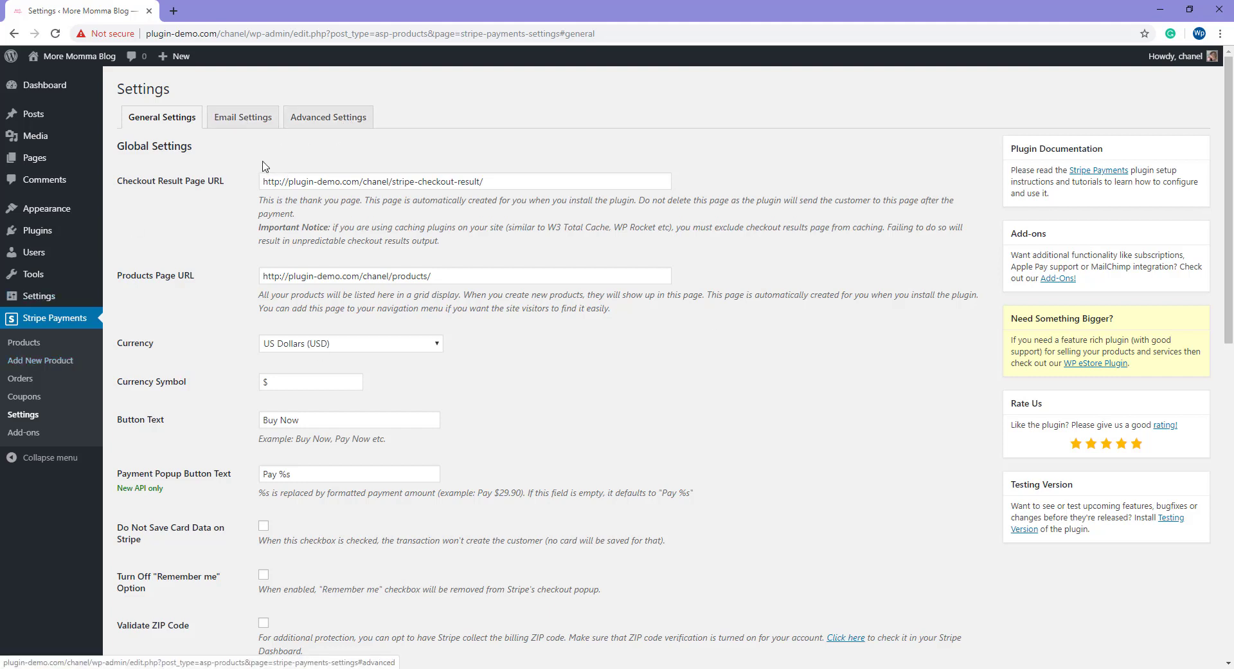
# Review the plugin's email settings, including the From Email Address, buyer and seller email bodies and error notification options.
pyautogui.click(239, 121)
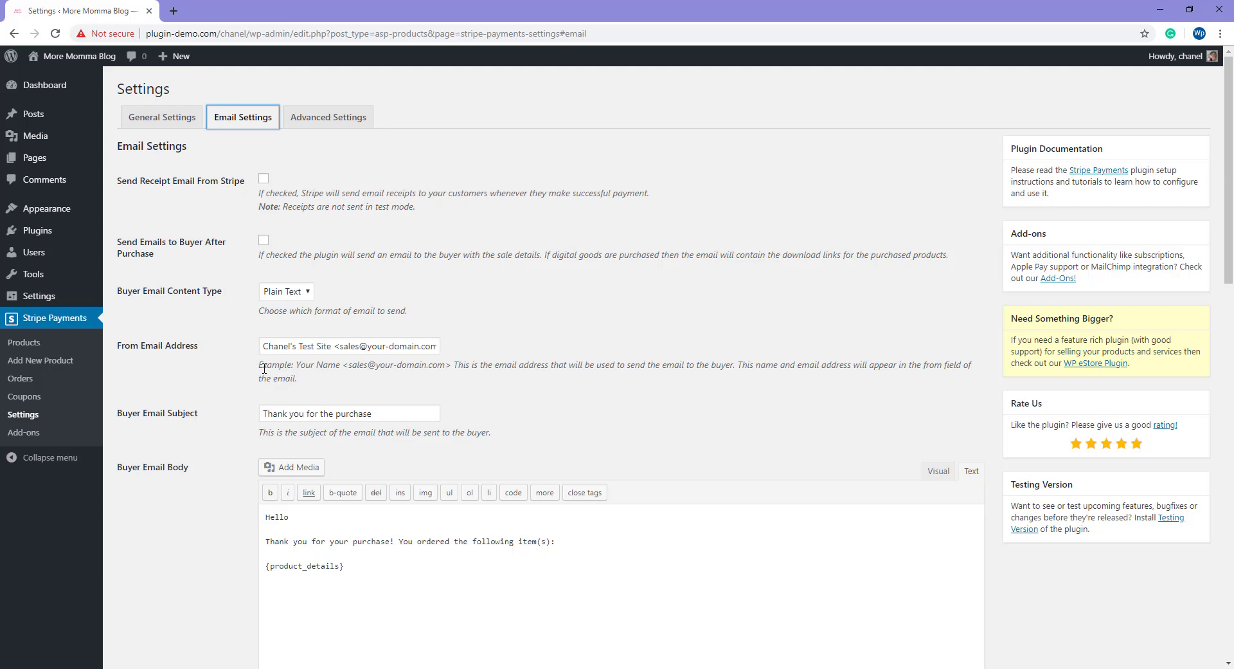
pyautogui.moveTo(259, 372); pyautogui.dragTo(423, 377)
pyautogui.click(402, 378)
pyautogui.scroll(-3, 360, 379)
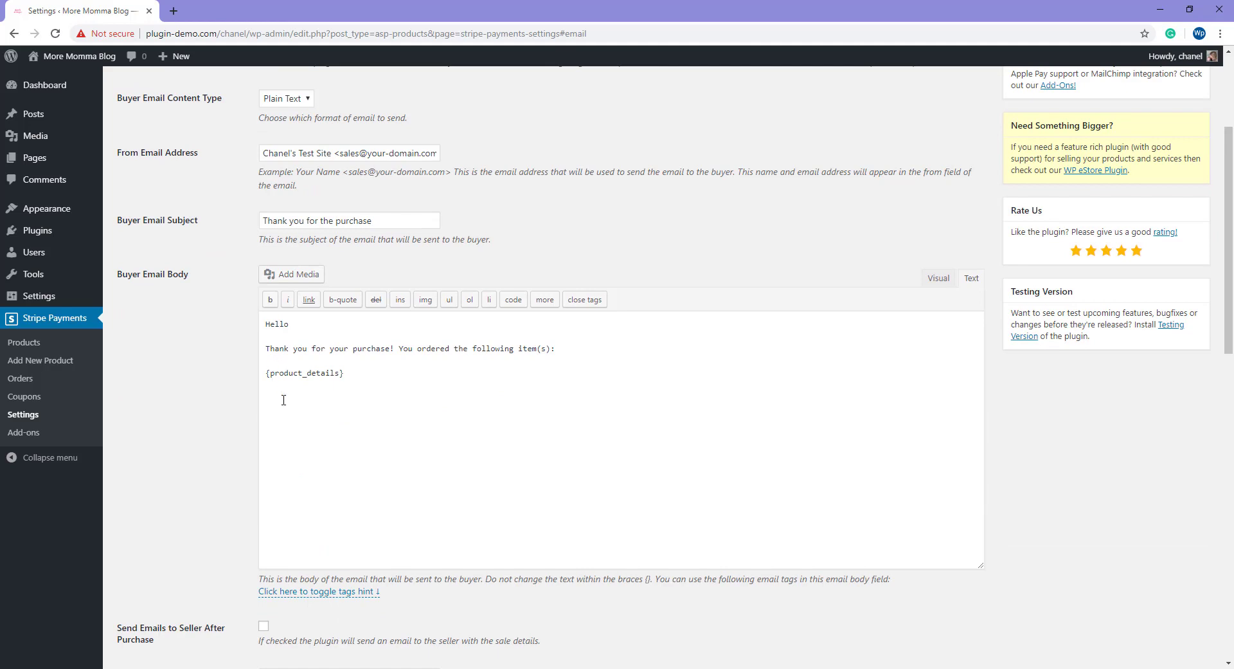
pyautogui.scroll(-7, 322, 528)
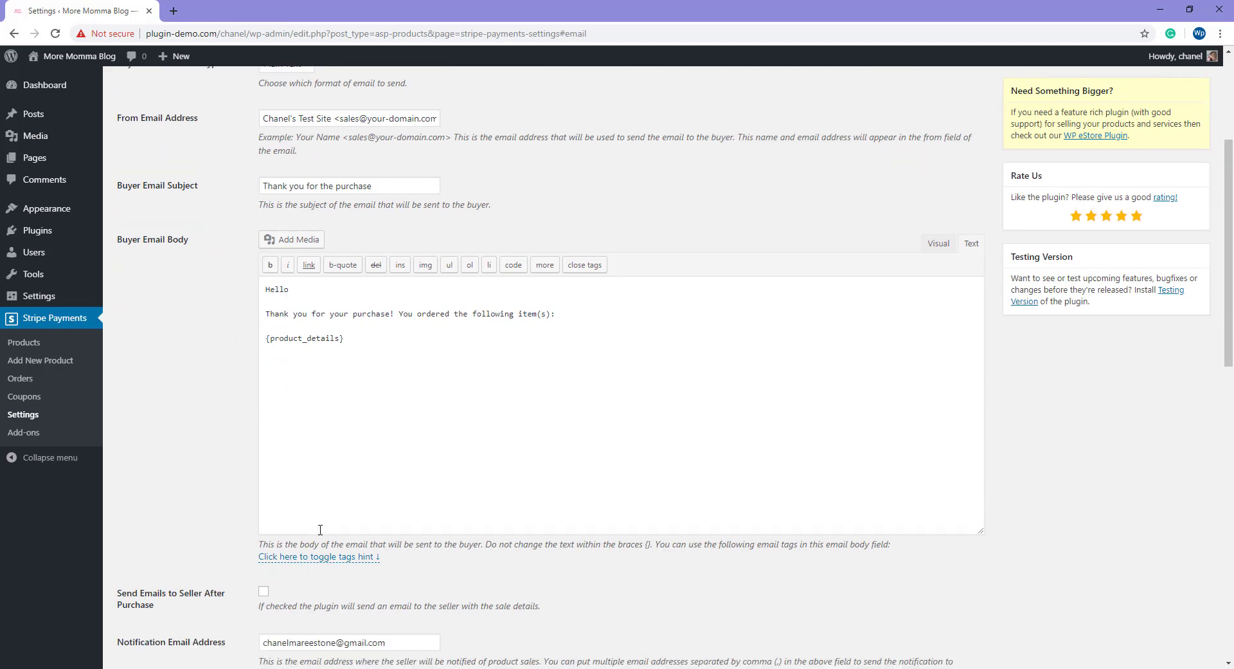
pyautogui.scroll(-6, 321, 531)
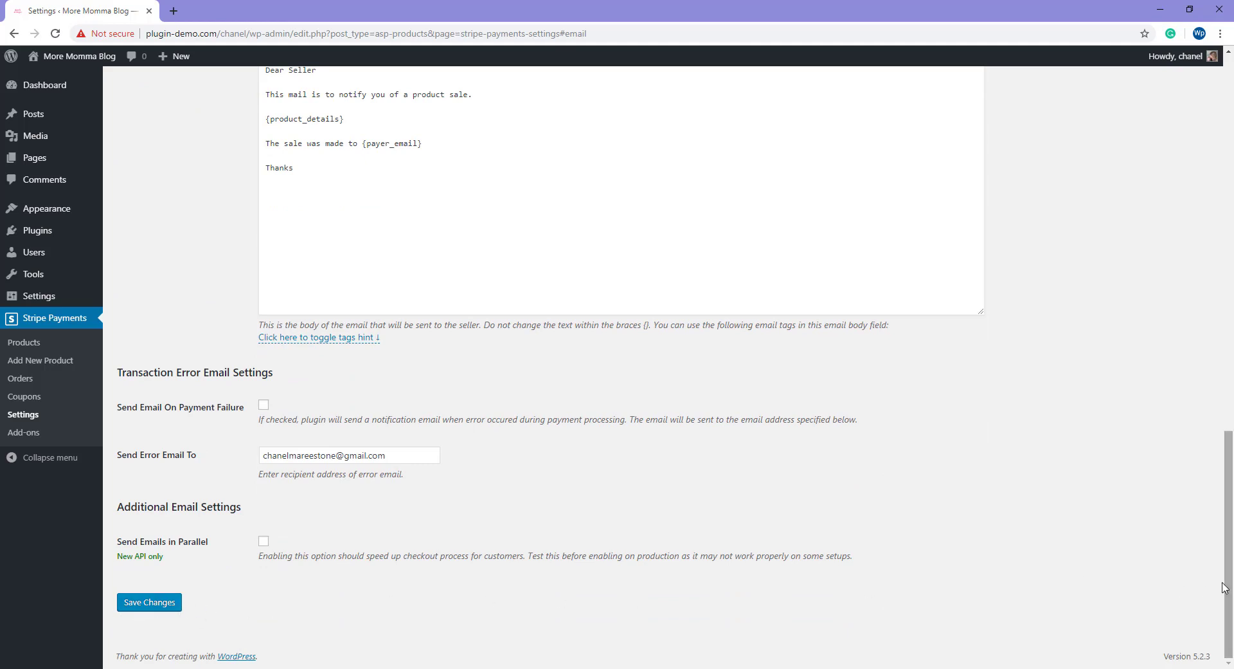
pyautogui.moveTo(1228, 593); pyautogui.dragTo(1228, 192)
# Review the plugin's advanced settings for price display, custom field, terms and conditions and additional options.
pyautogui.click(328, 117)
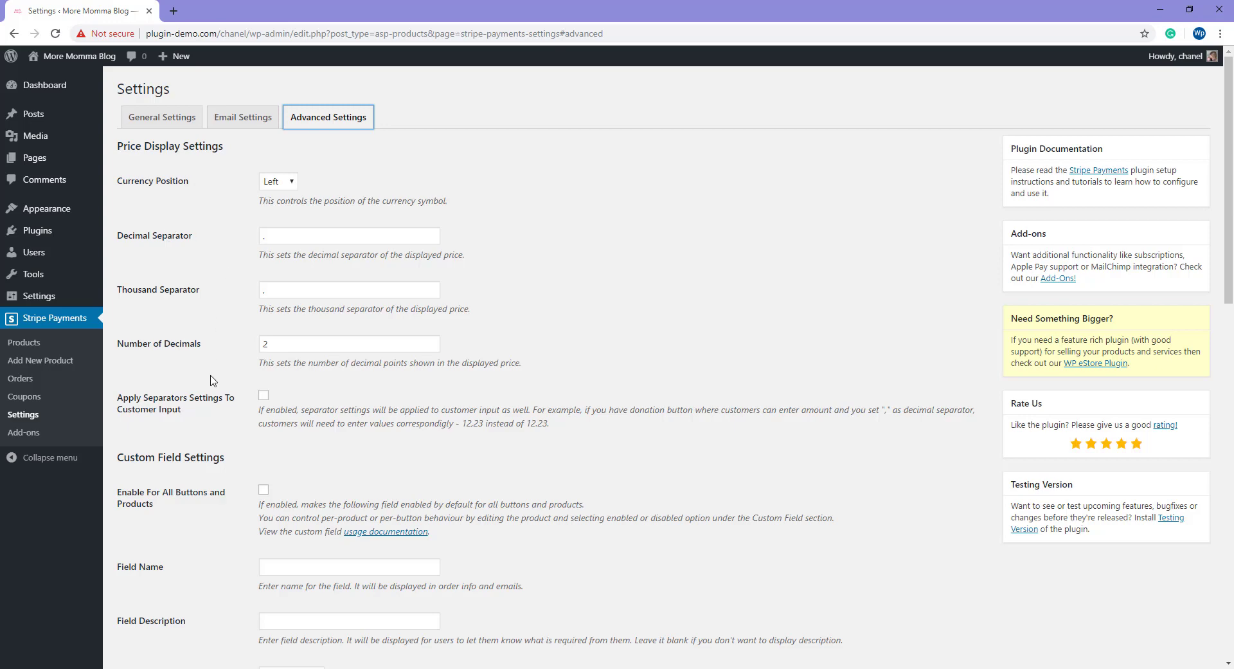
pyautogui.scroll(-4, 201, 378)
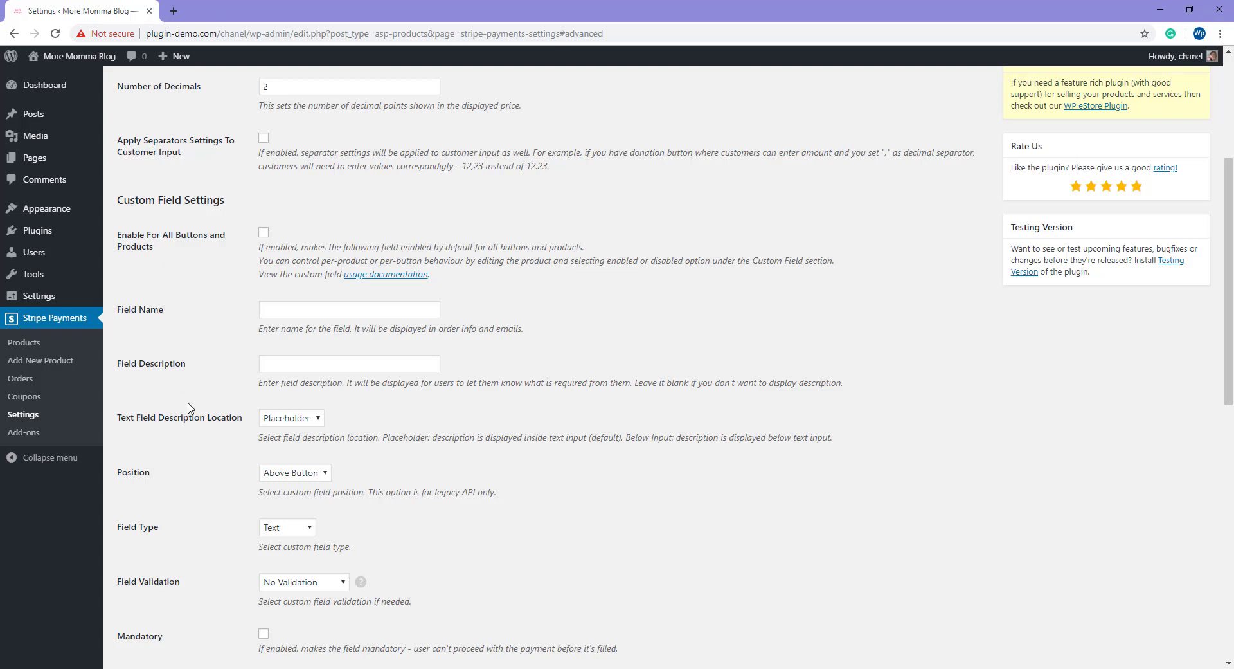
pyautogui.scroll(-6, 190, 409)
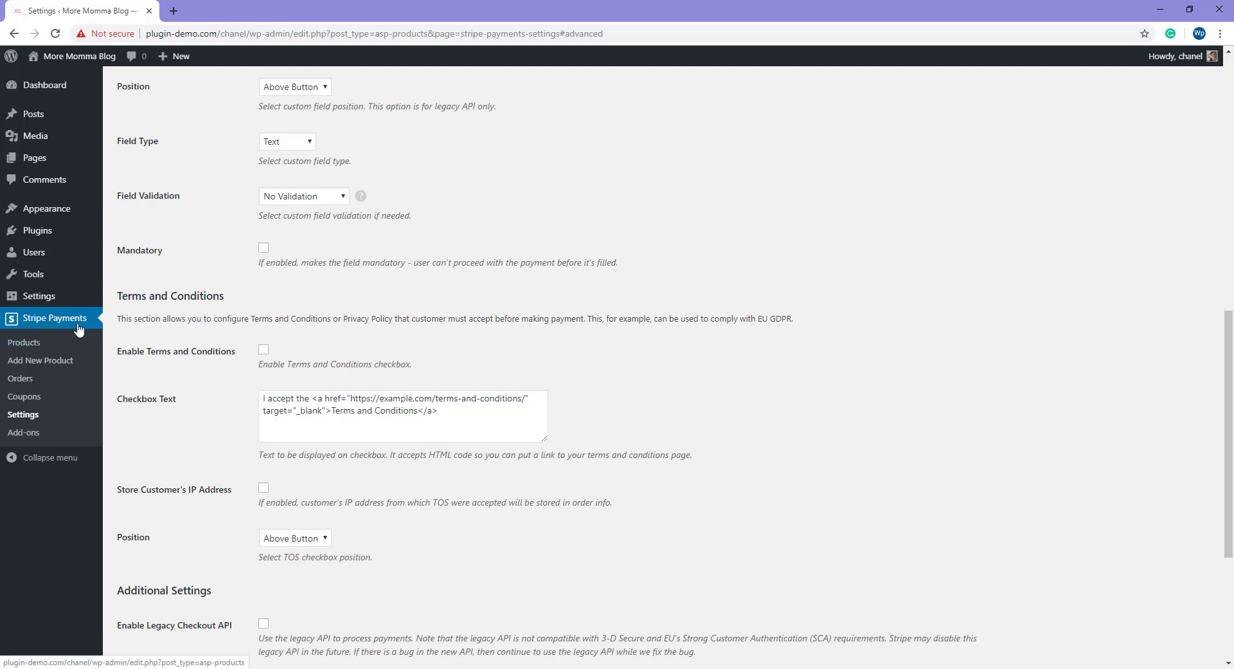
pyautogui.scroll(-4, 196, 427)
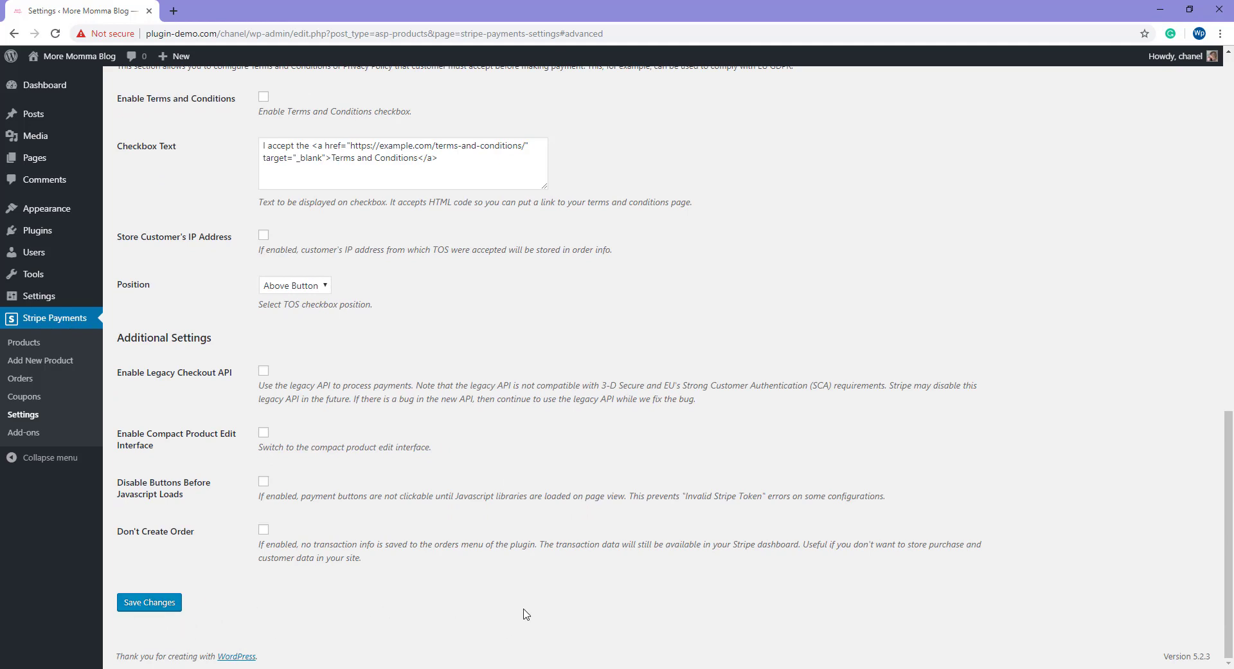
pyautogui.scroll(20, 526, 614)
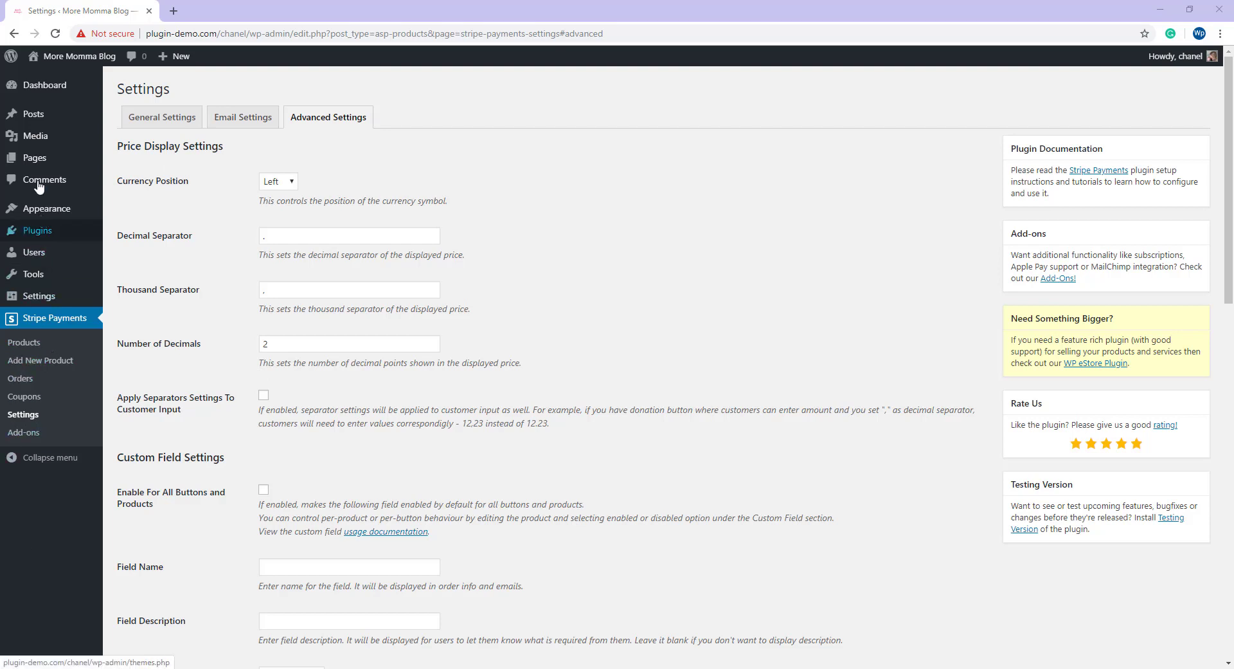
# Start a new Stripe Payments product from the product list and title it "WallPaper Image".
pyautogui.moveTo(45, 155)
pyautogui.moveTo(53, 122)
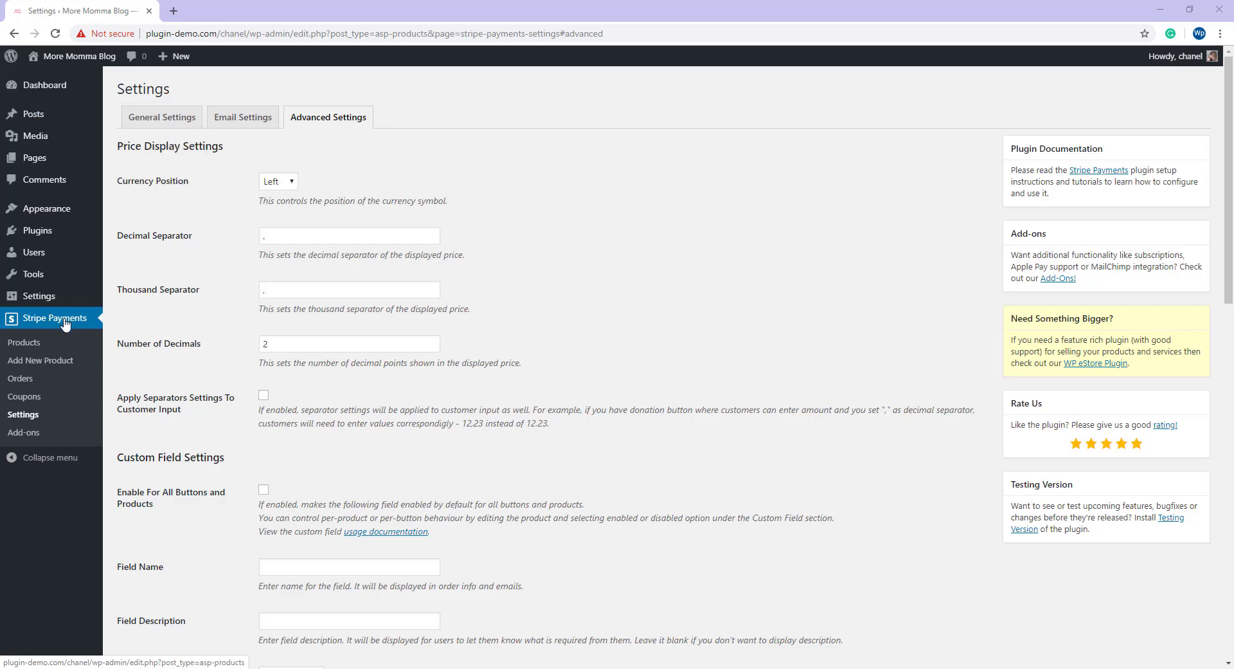
pyautogui.click(35, 348)
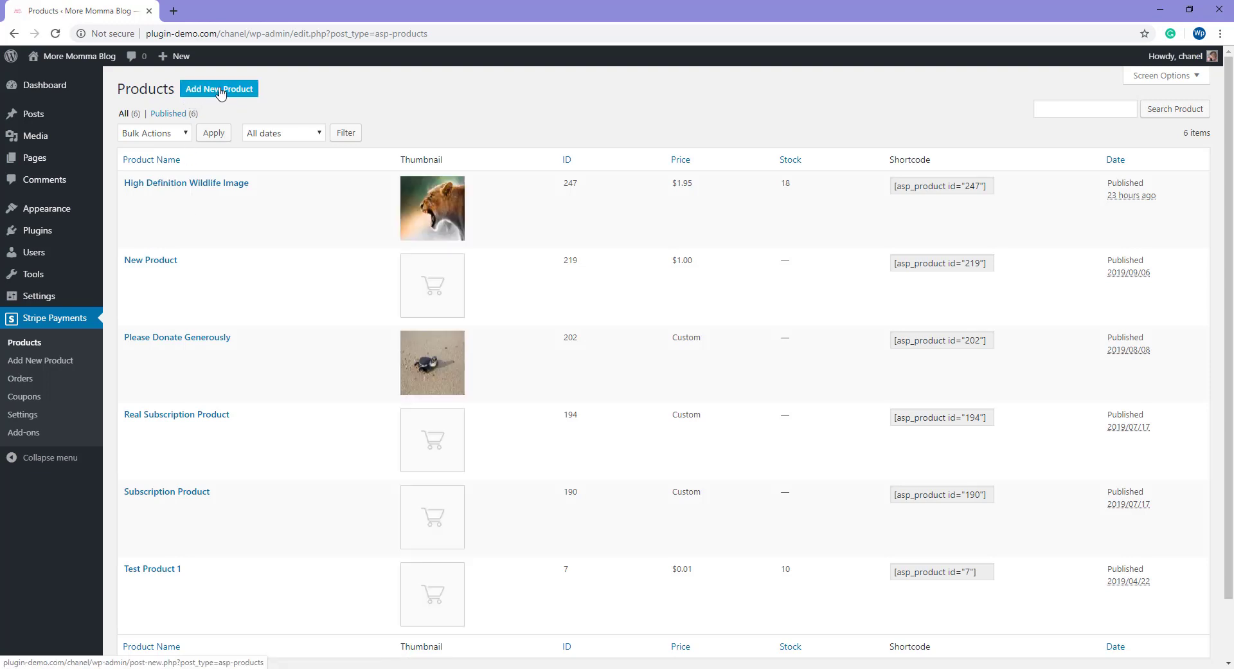
pyautogui.click(221, 91)
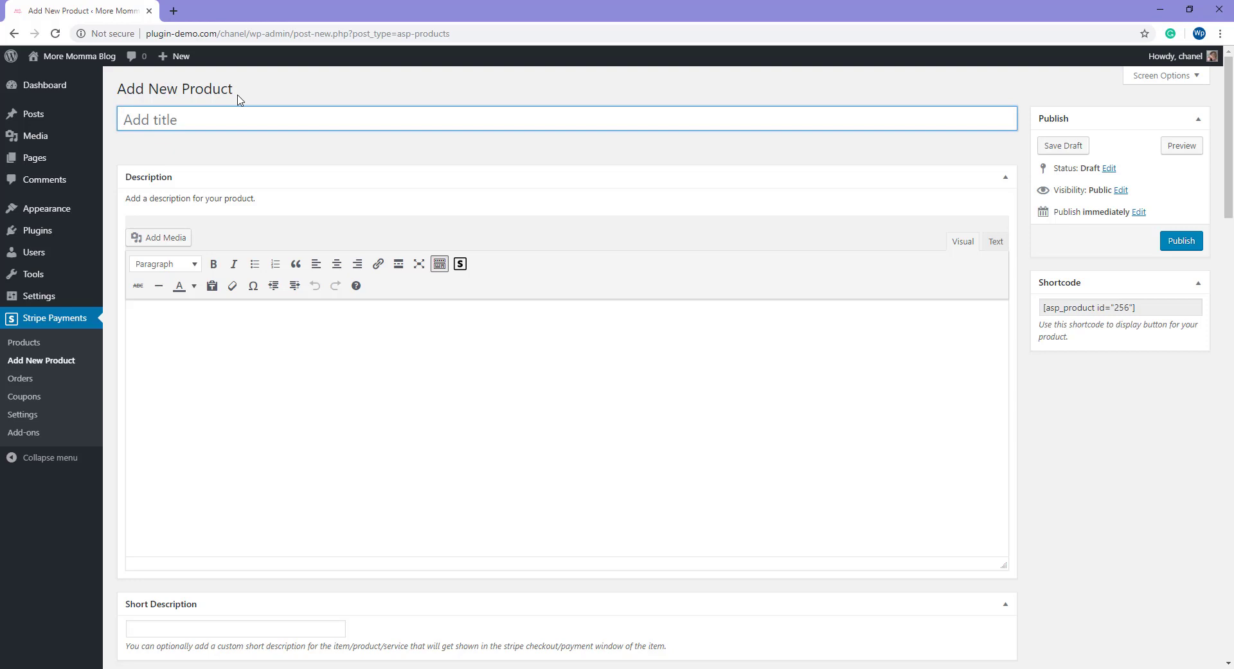
pyautogui.write('WallPaper Image')
# Enter "Add extra text about product here." as the product's description.
pyautogui.click(225, 359)
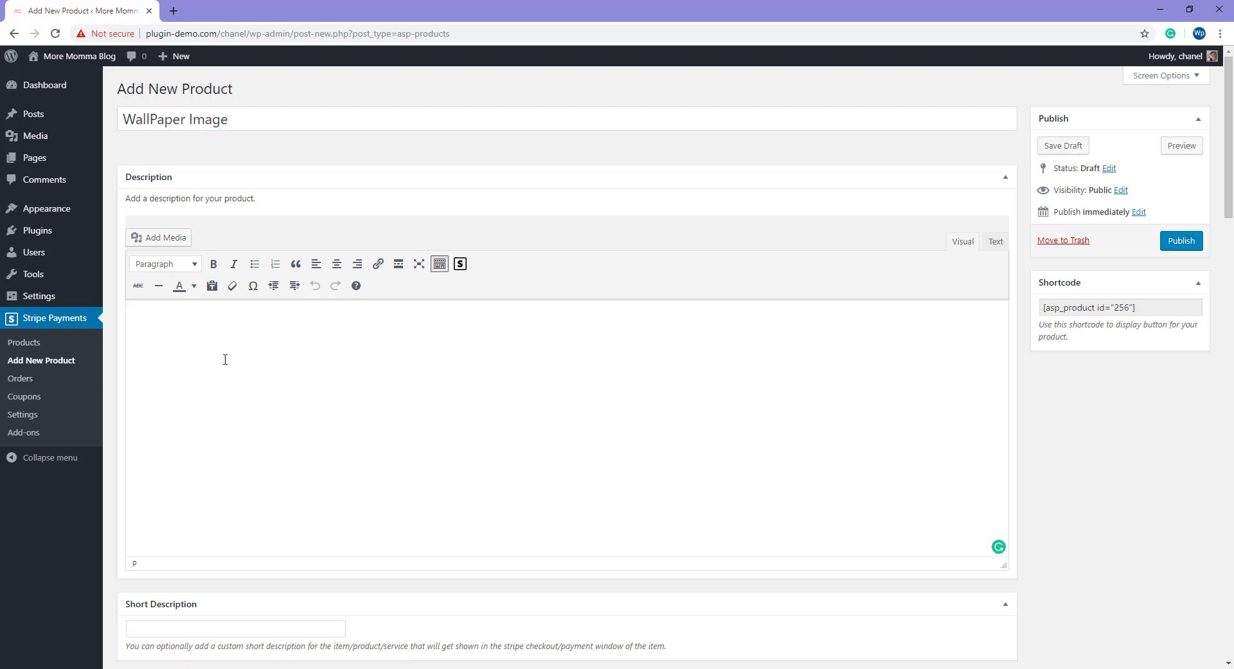
pyautogui.write('Add ext')
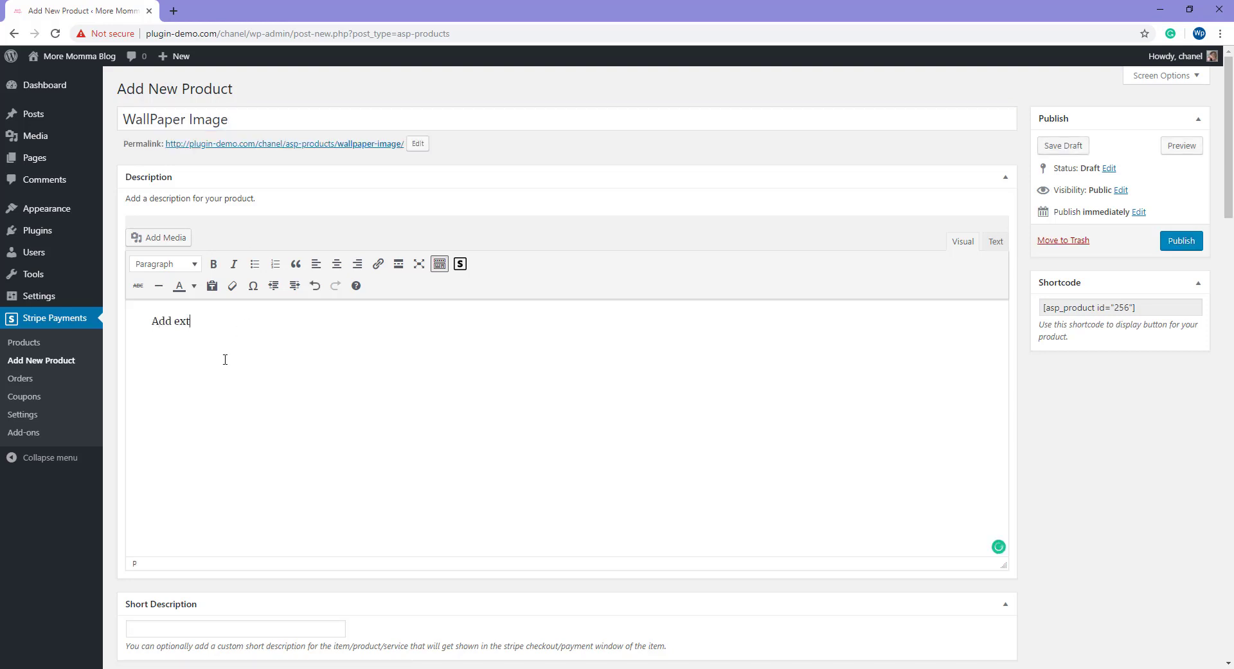
pyautogui.write('ra text about product here.')
# Set the product's short description to "Wallpaper Image".
pyautogui.scroll(-4, 196, 415)
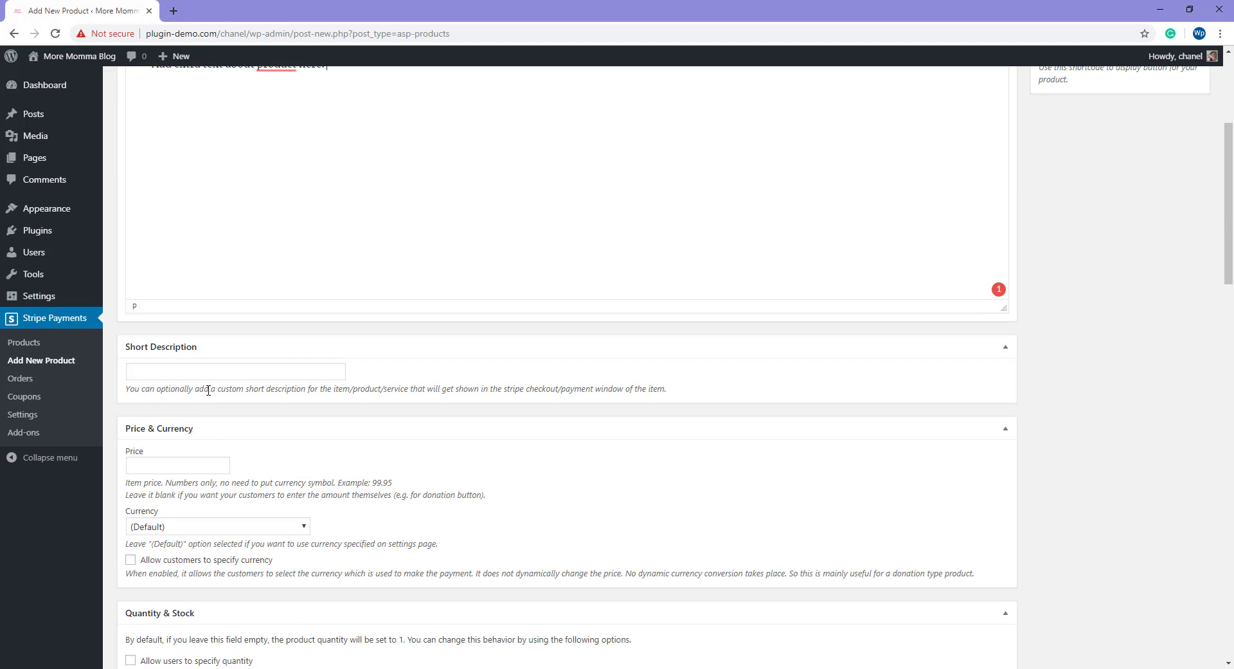
pyautogui.moveTo(217, 388); pyautogui.dragTo(668, 391)
pyautogui.click(669, 391)
pyautogui.click(202, 371)
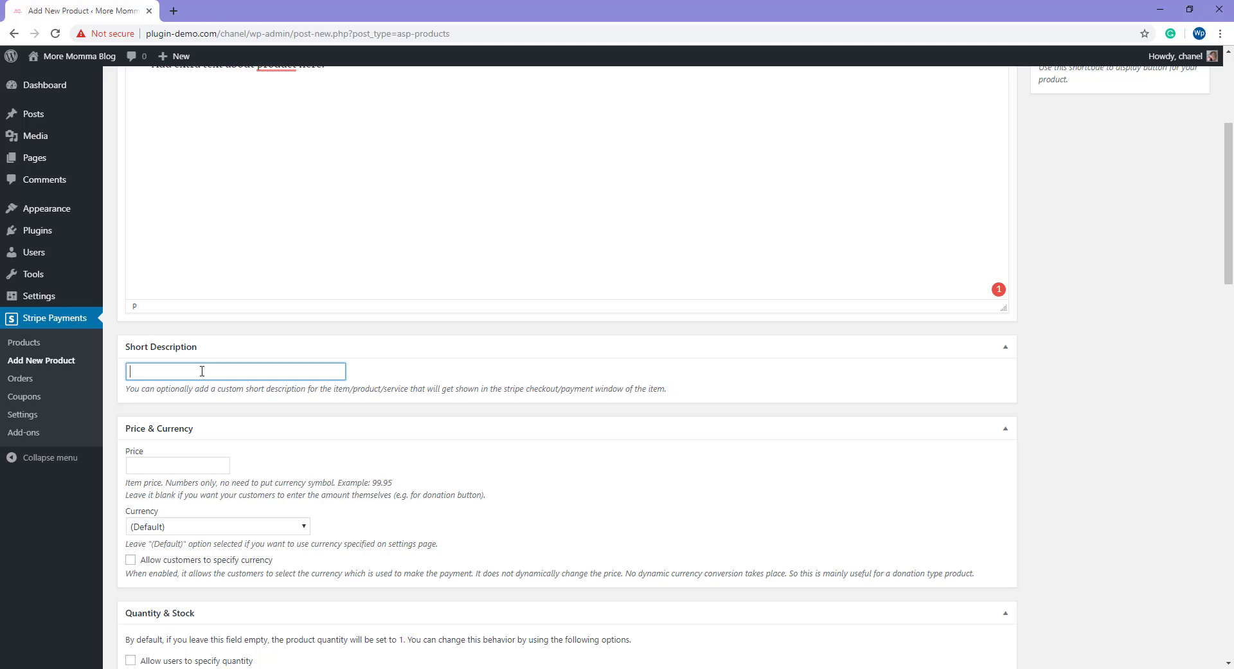
pyautogui.write('Wallapper l')
# Set the product's price to 1.95 and keep its currency on (Default).
pyautogui.scroll(-1, 151, 400)
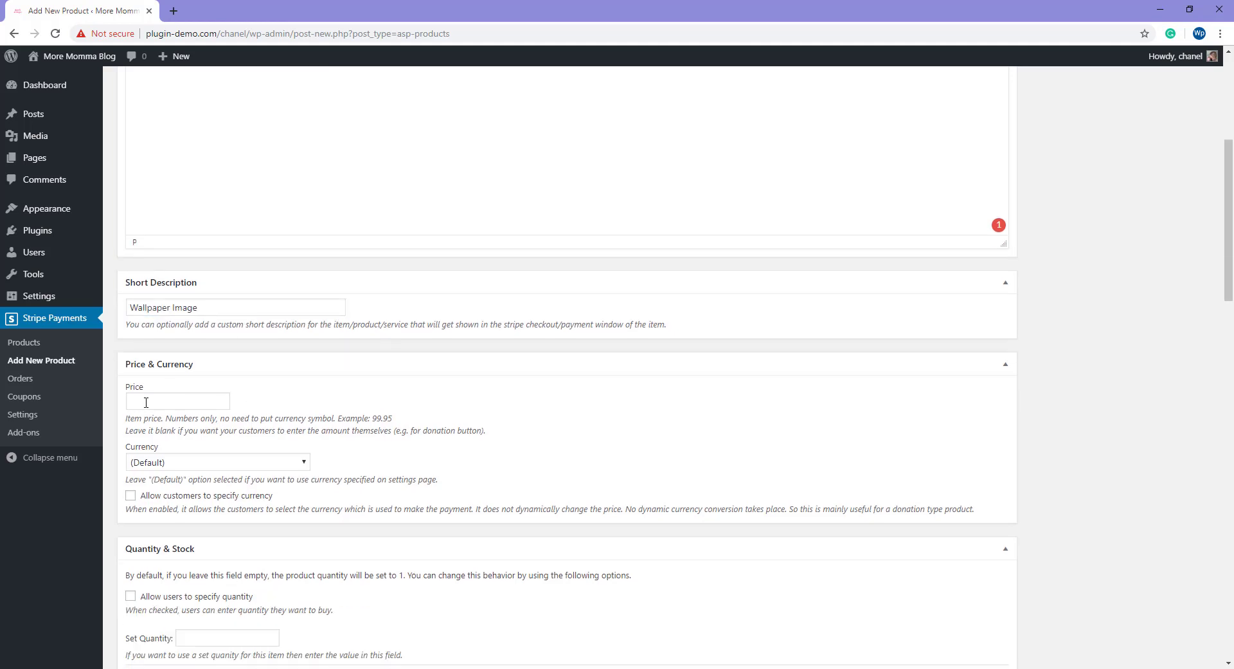
pyautogui.click(146, 403)
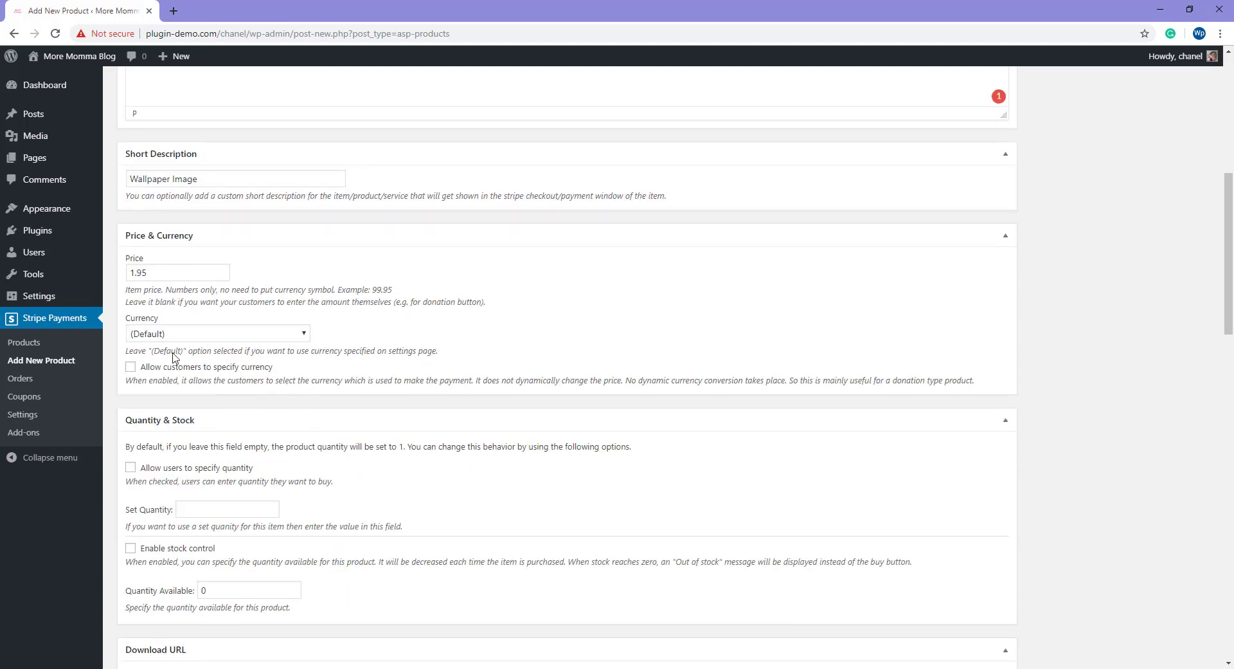
pyautogui.click(173, 336)
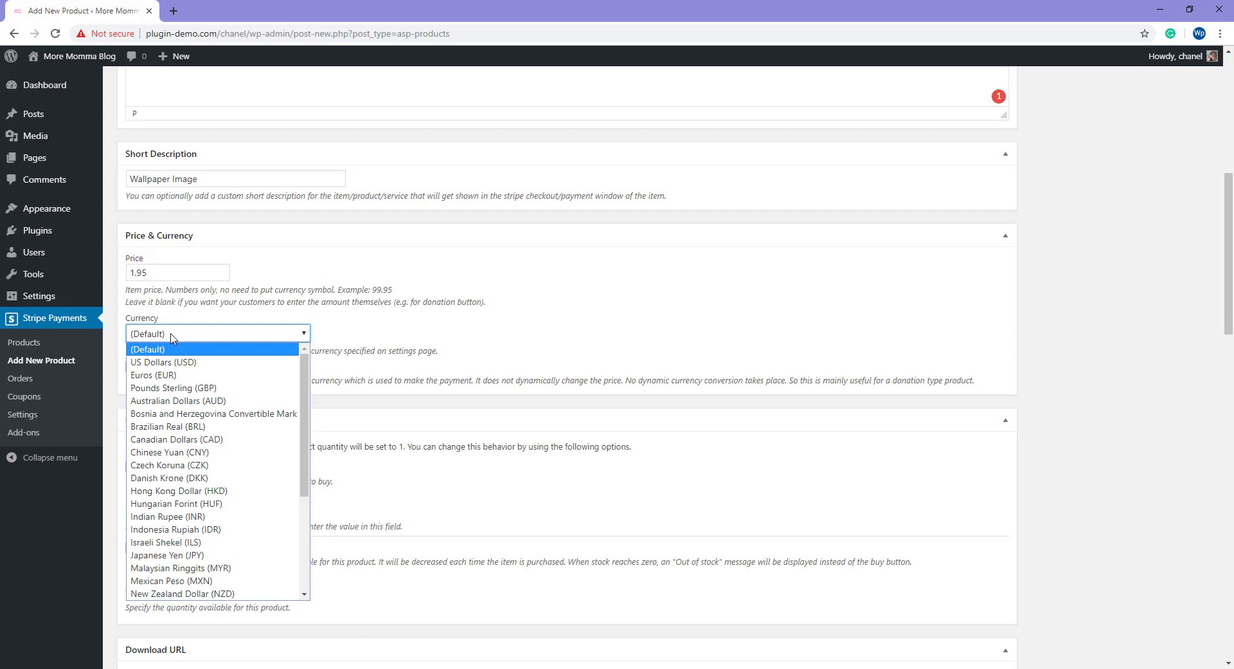
pyautogui.click(157, 351)
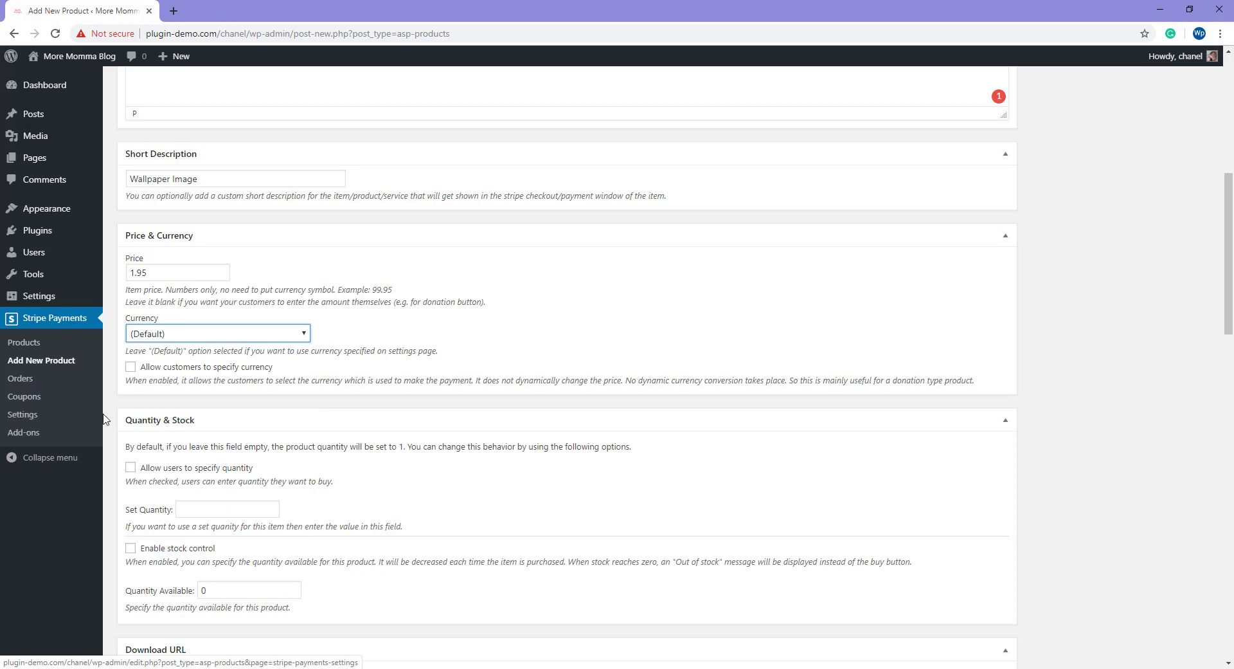
# Enable stock control for the product and set the available quantity to 20, leaving Set Quantity empty.
pyautogui.scroll(-3, 255, 426)
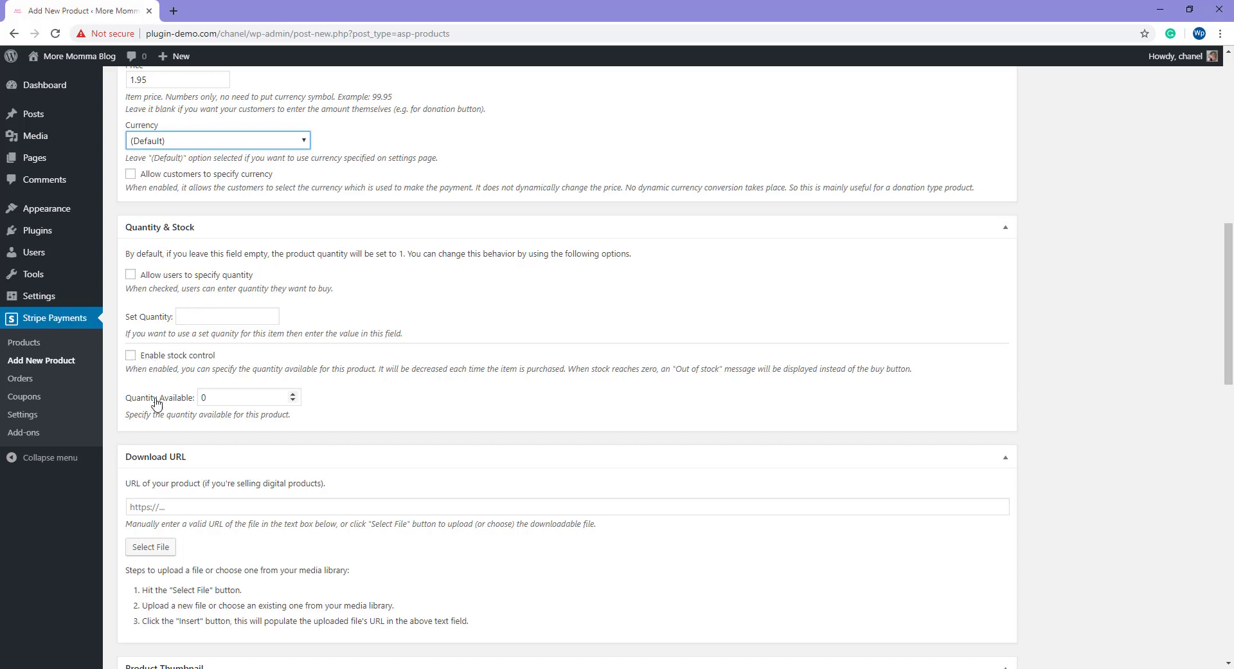
pyautogui.click(131, 356)
pyautogui.doubleClick(201, 398)
pyautogui.write('2')
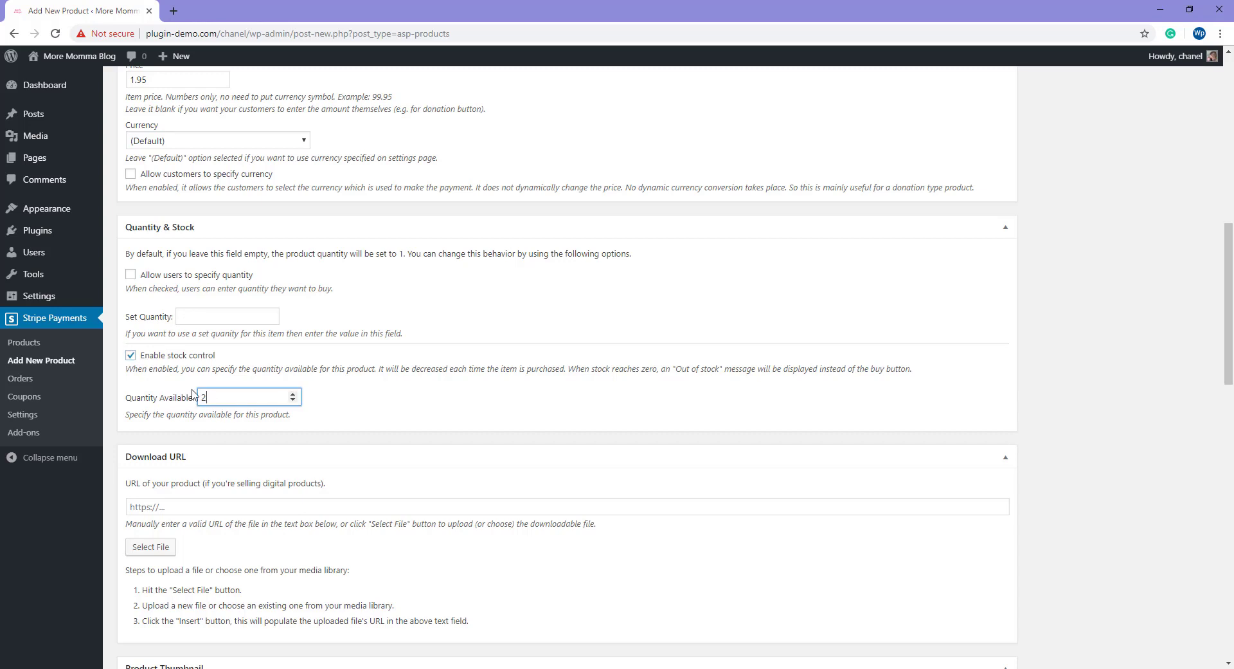
pyautogui.click(356, 391)
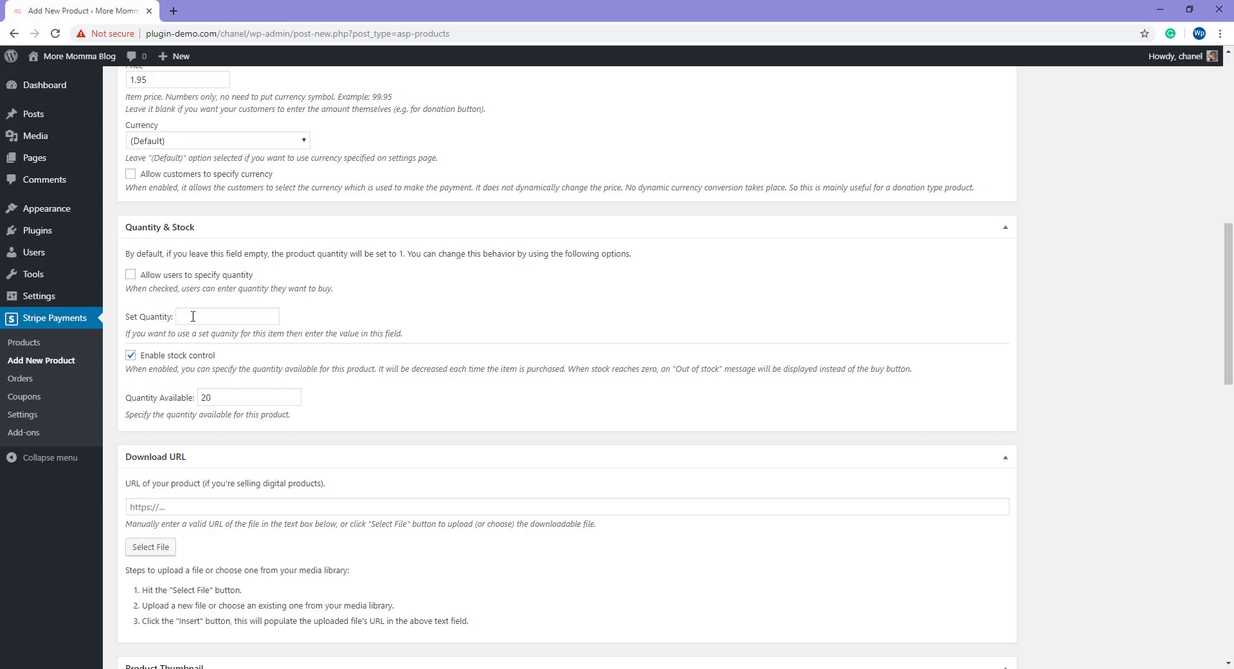
pyautogui.click(193, 316)
pyautogui.click(371, 308)
pyautogui.scroll(-4, 372, 299)
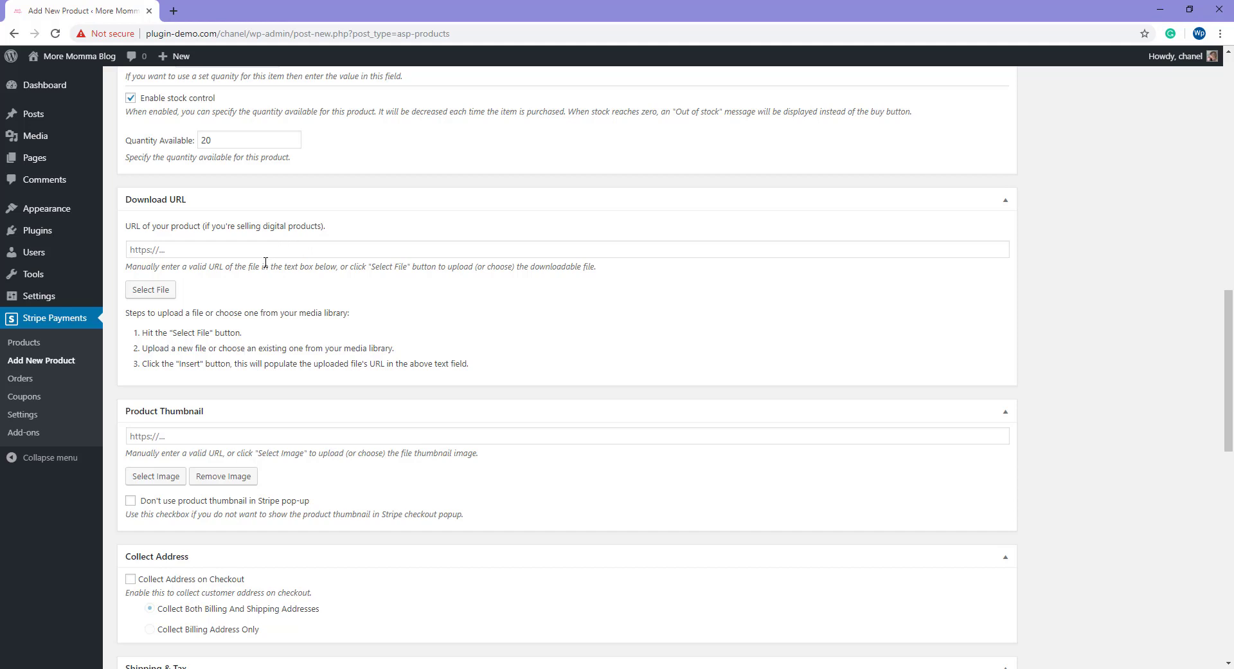
# Set the product's download URL to hd-image.jpg, the lioness picture from the media library.
pyautogui.click(153, 292)
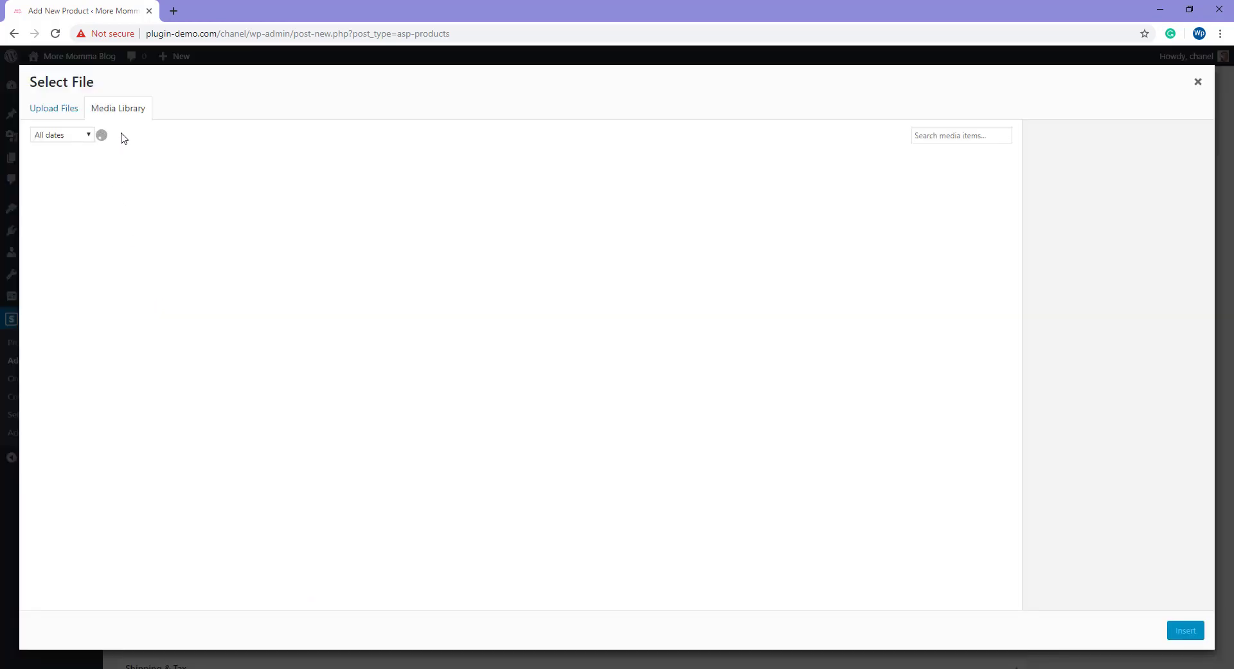
pyautogui.click(64, 201)
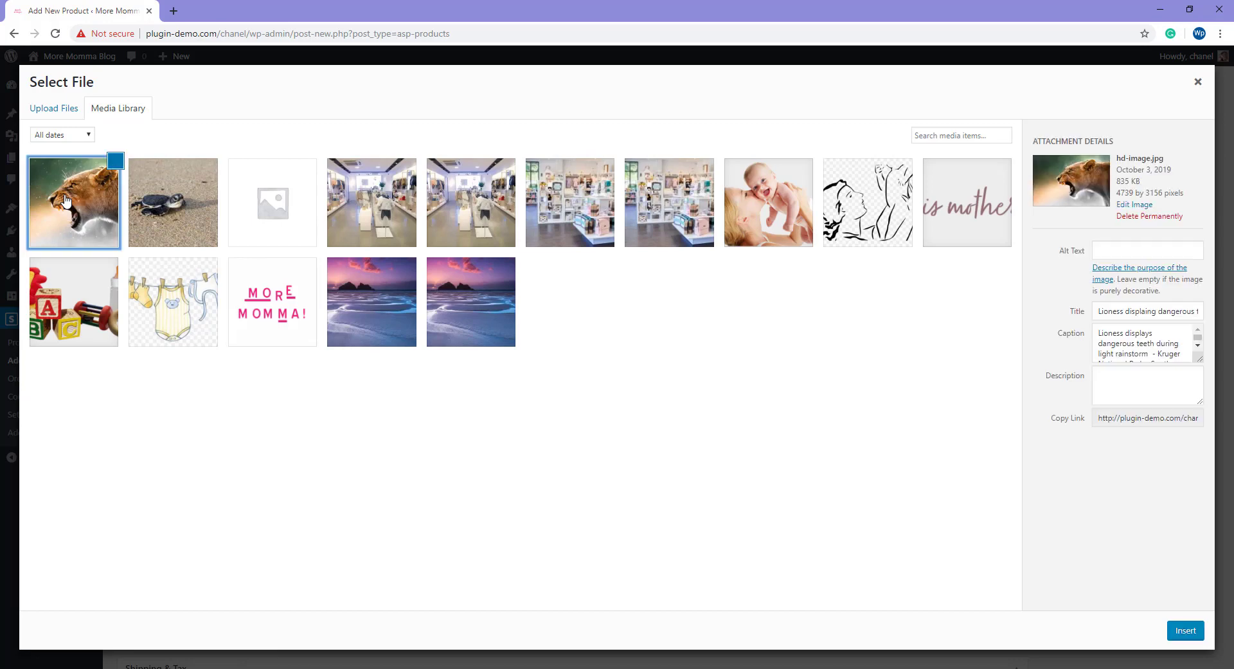
pyautogui.click(1188, 631)
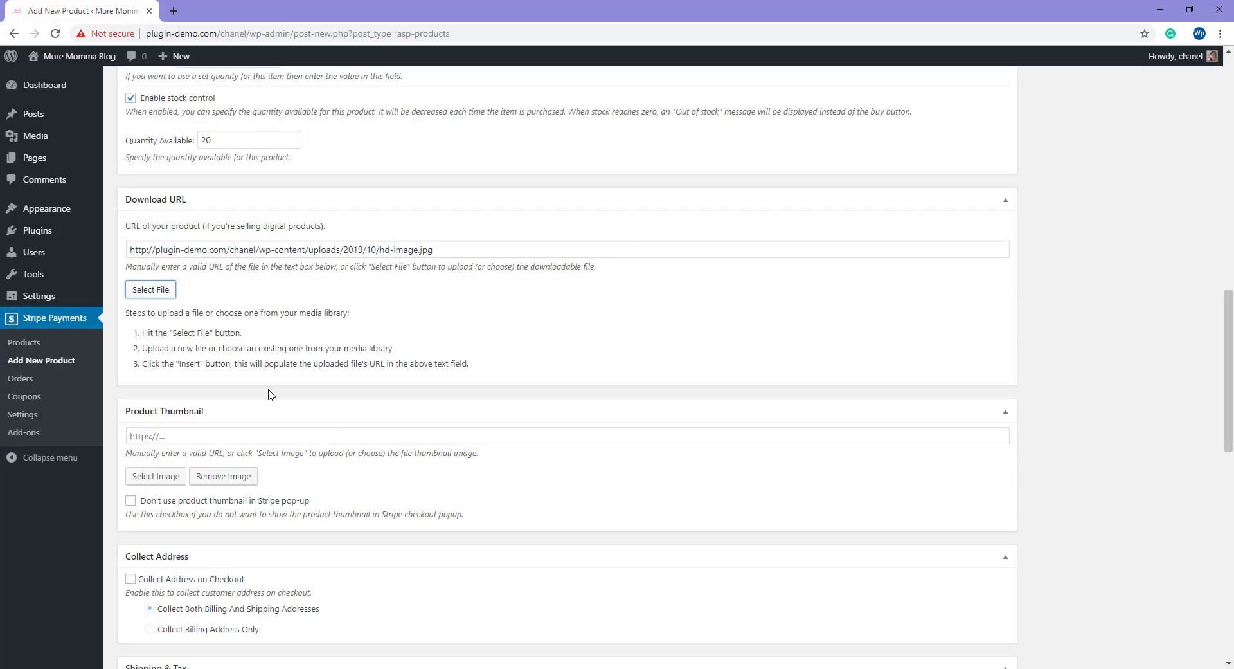
# Use the lioness picture hd-image.jpg from the media library as the product thumbnail.
pyautogui.scroll(-2, 242, 403)
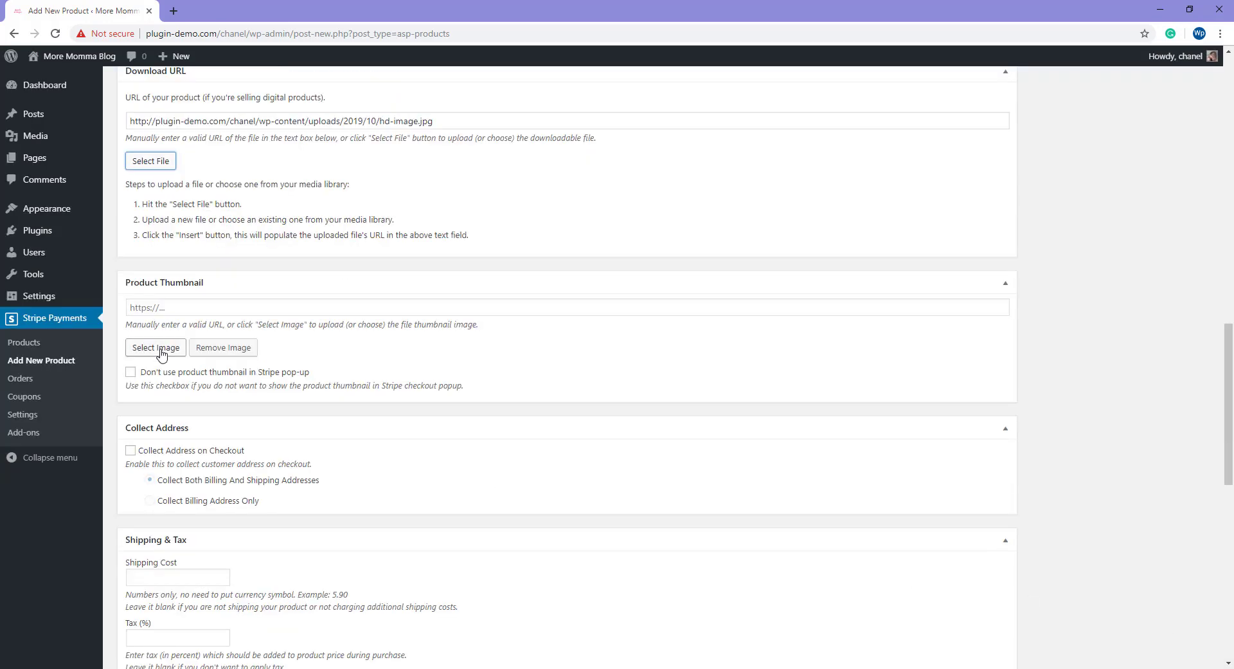
pyautogui.click(160, 354)
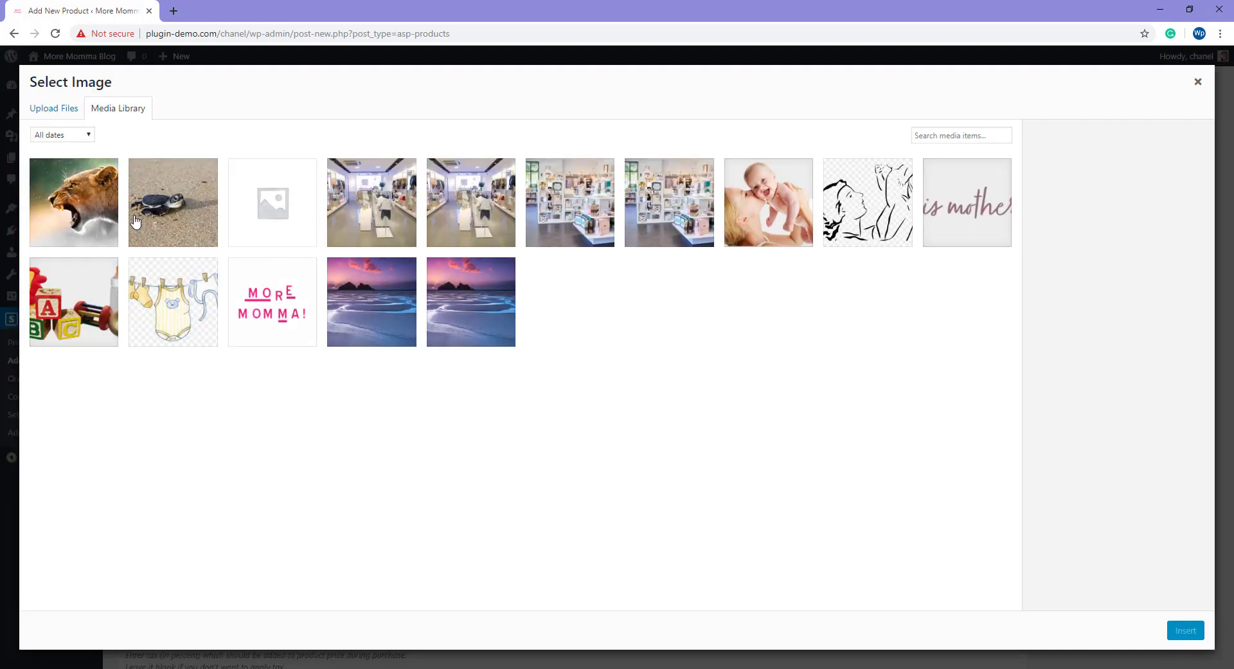
pyautogui.click(67, 203)
pyautogui.click(1186, 630)
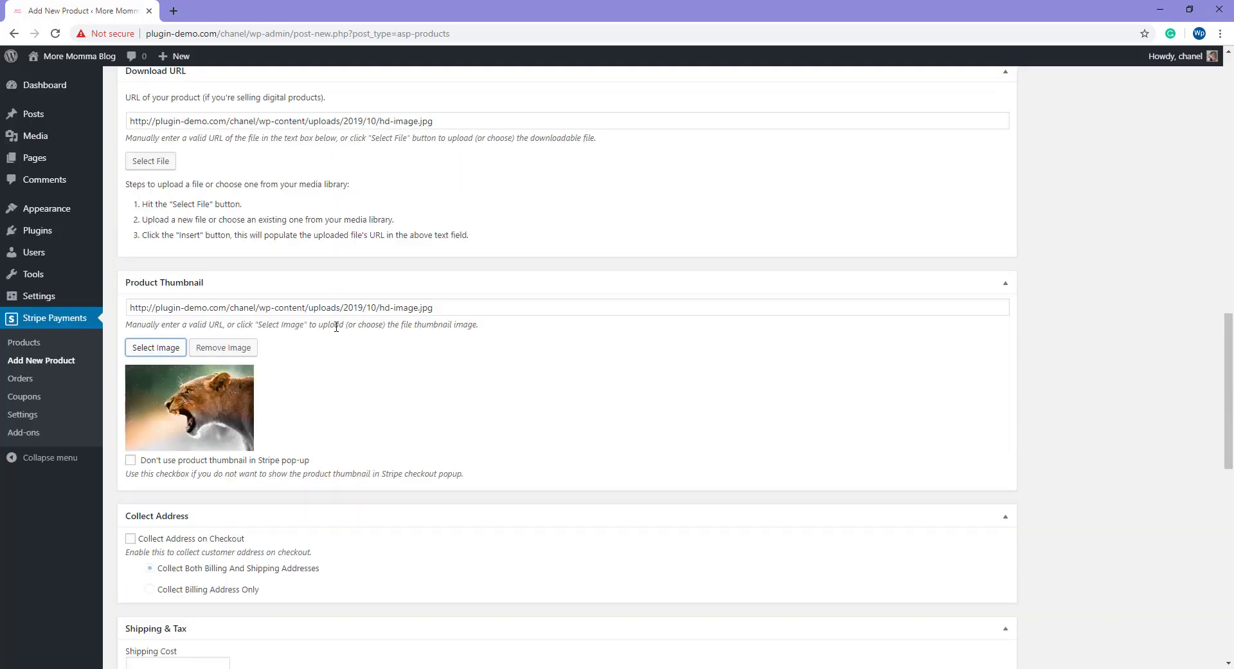
pyautogui.scroll(-3, 321, 410)
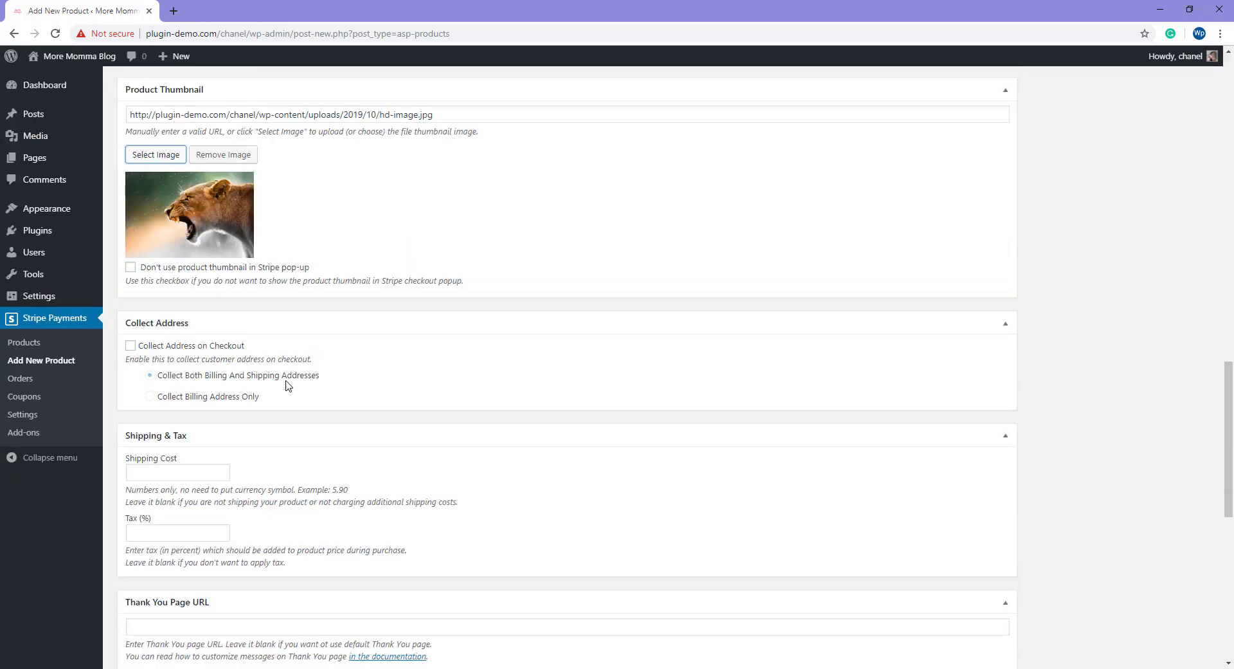
pyautogui.click(131, 347)
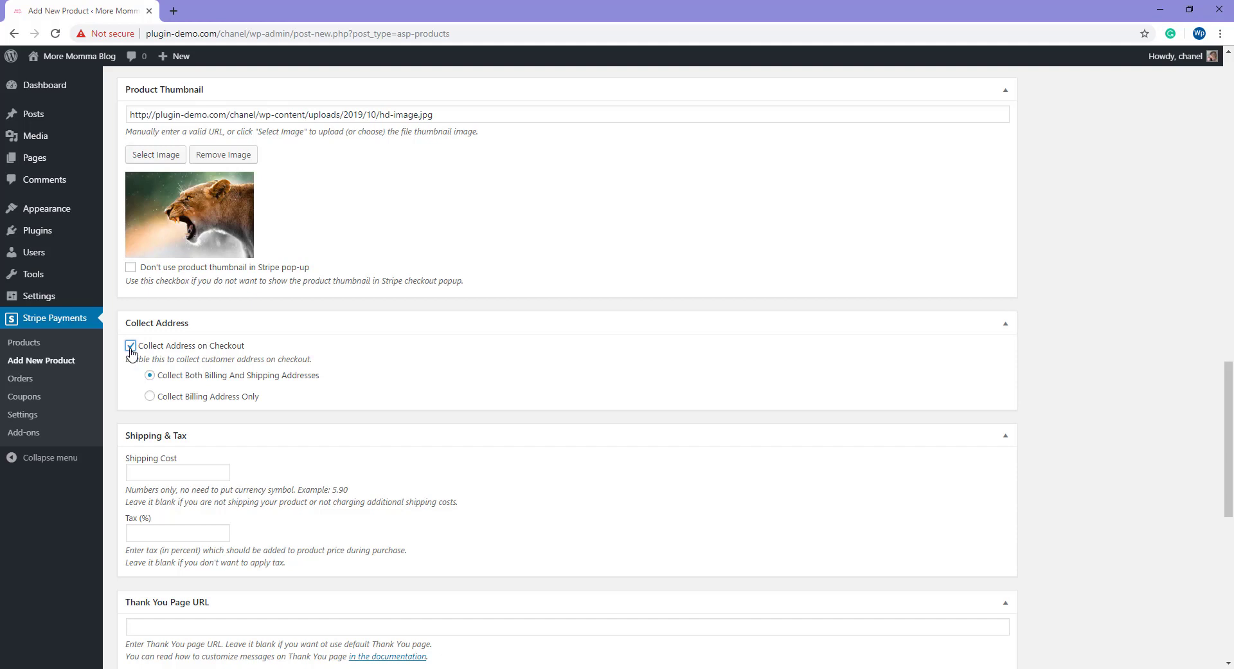
pyautogui.click(130, 346)
# Set the product's button text to "Download Now", leaving shipping cost, tax and Thank You page URL empty.
pyautogui.scroll(-3, 325, 392)
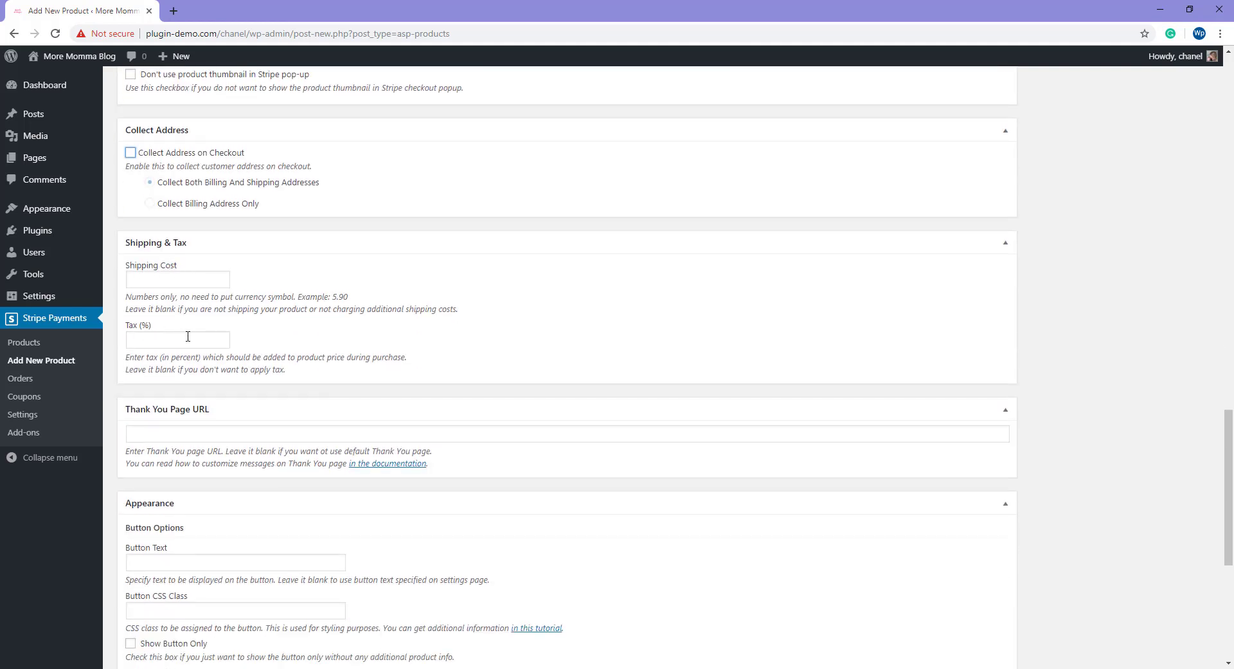
pyautogui.scroll(-2, 325, 360)
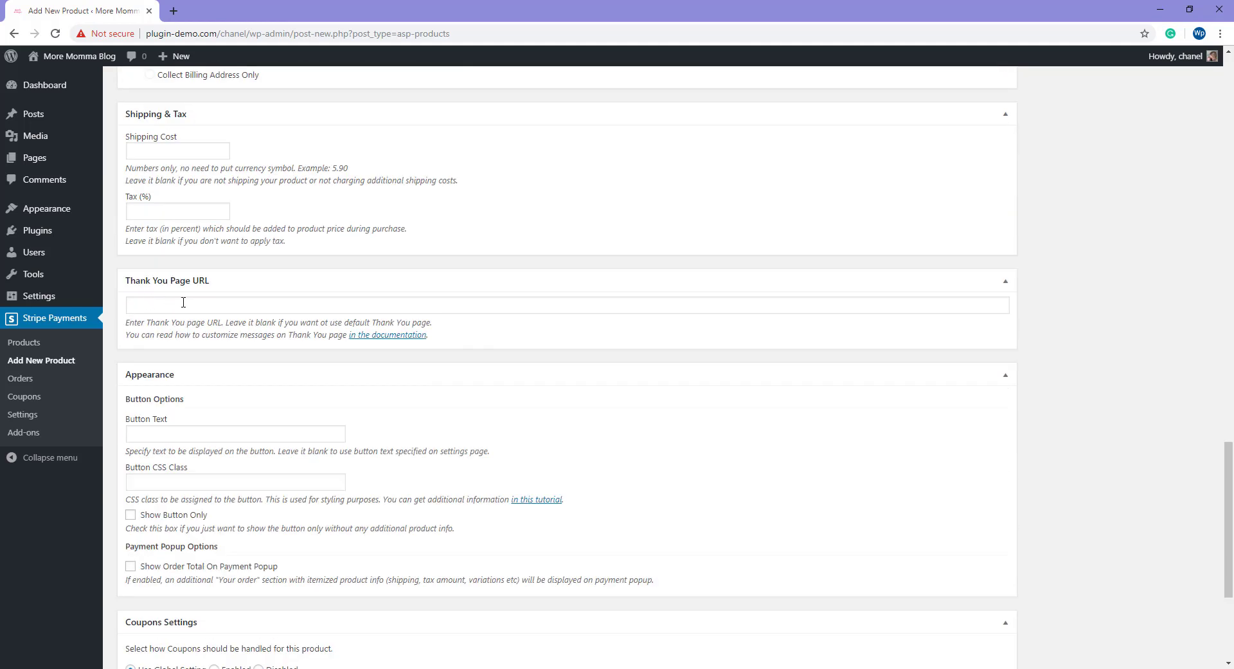
pyautogui.scroll(-2, 284, 302)
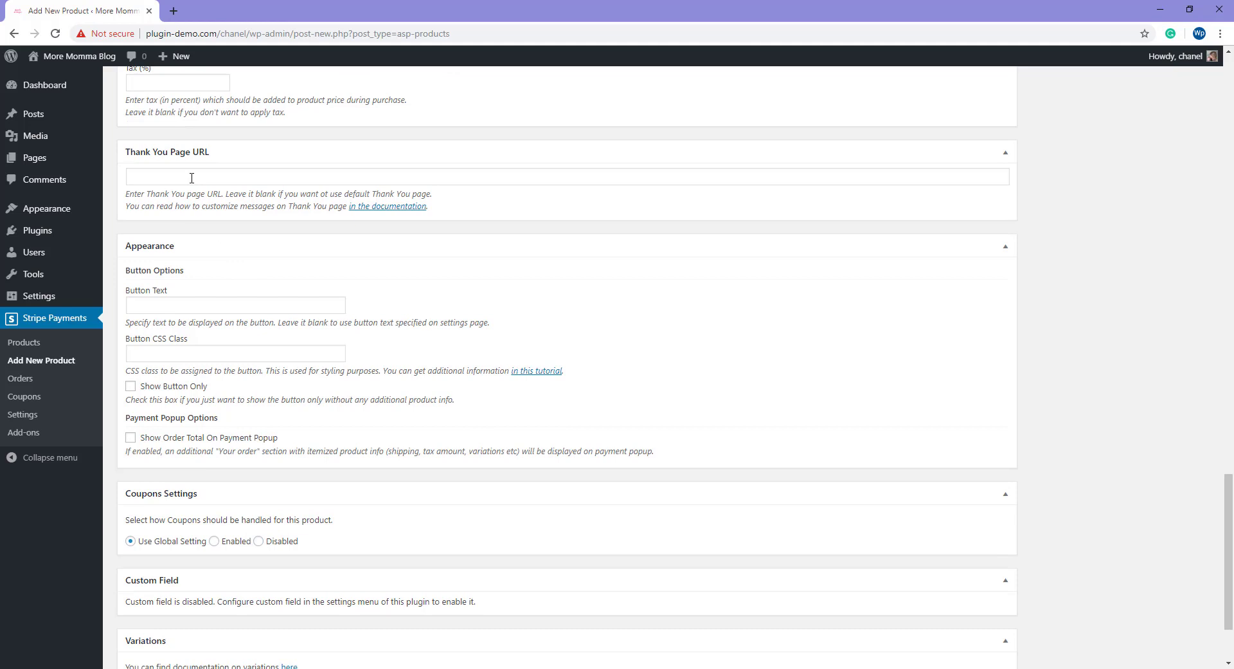
pyautogui.scroll(-2, 191, 178)
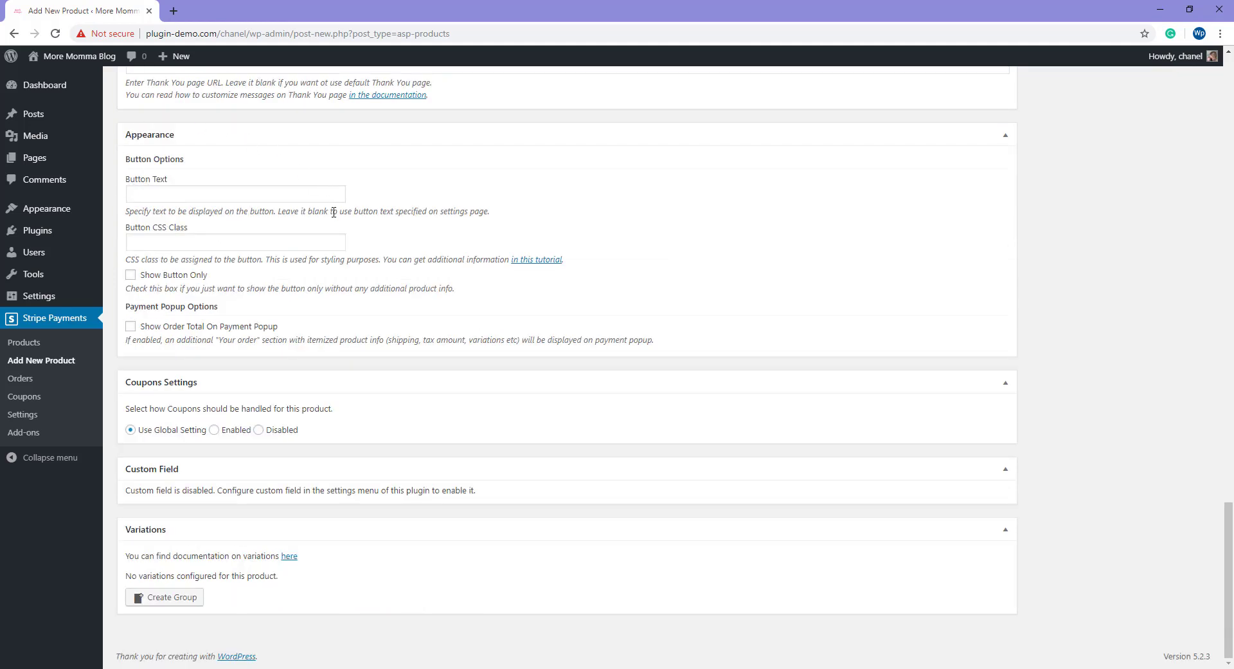
pyautogui.click(159, 194)
pyautogui.write('Downloa')
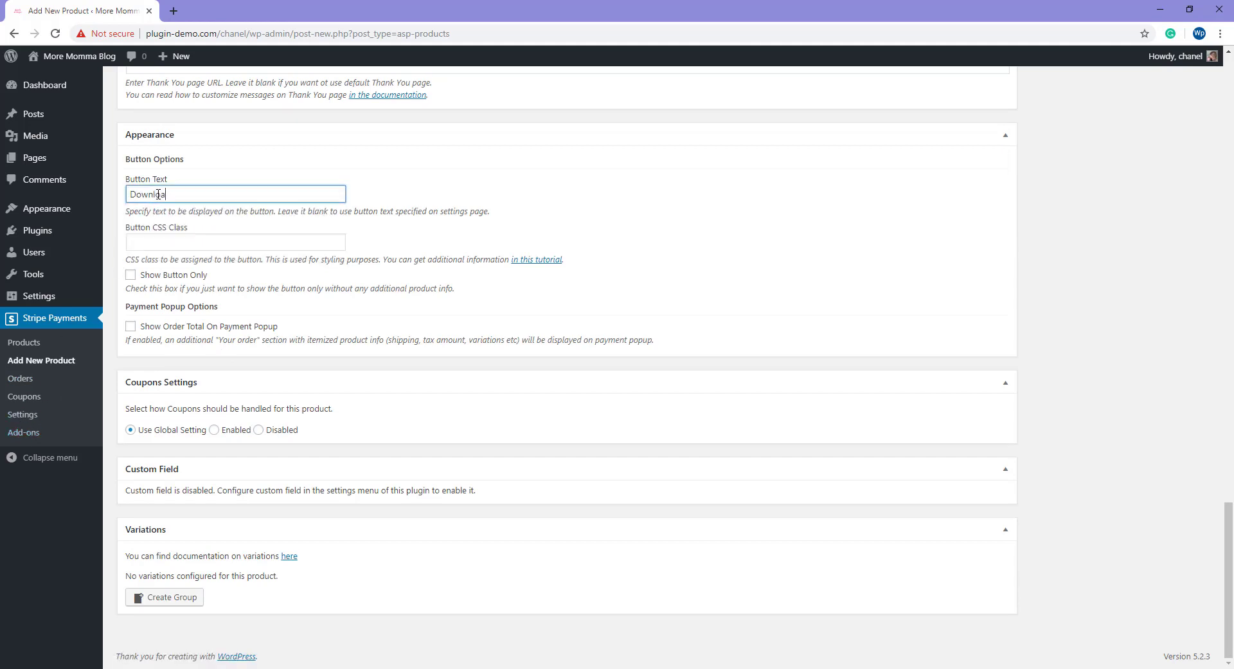
pyautogui.write('d Now')
pyautogui.click(422, 209)
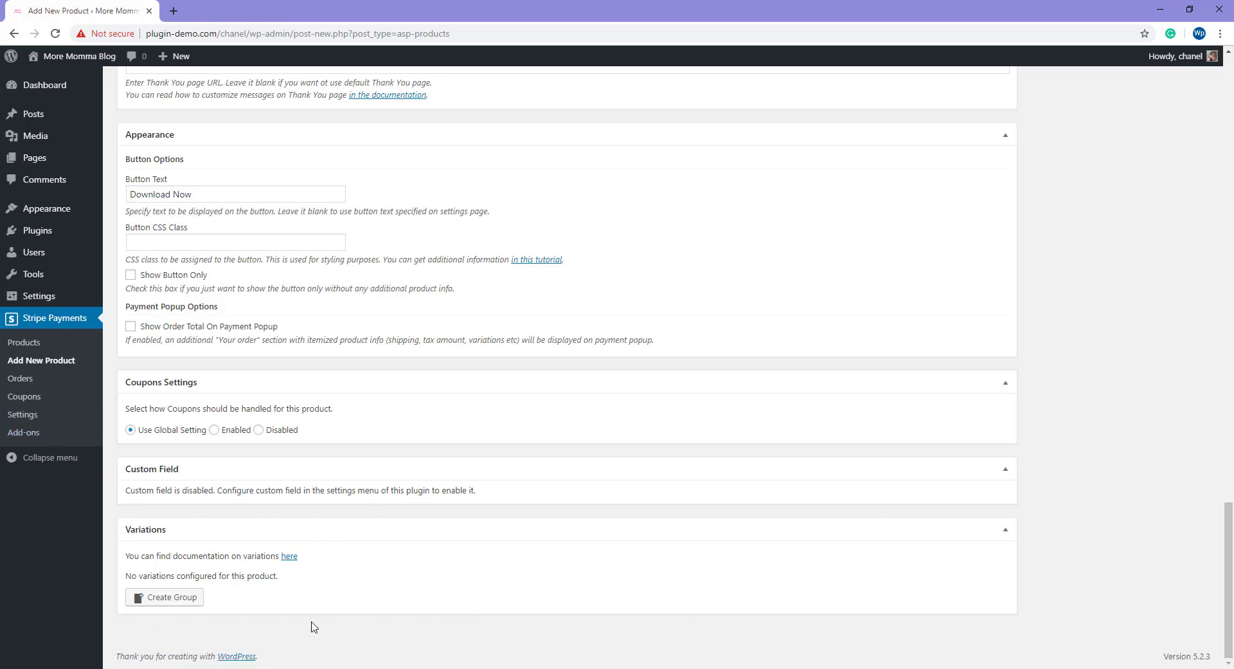
# Create an unnamed variation group for the product and keep its display type on Dropdown.
pyautogui.click(164, 597)
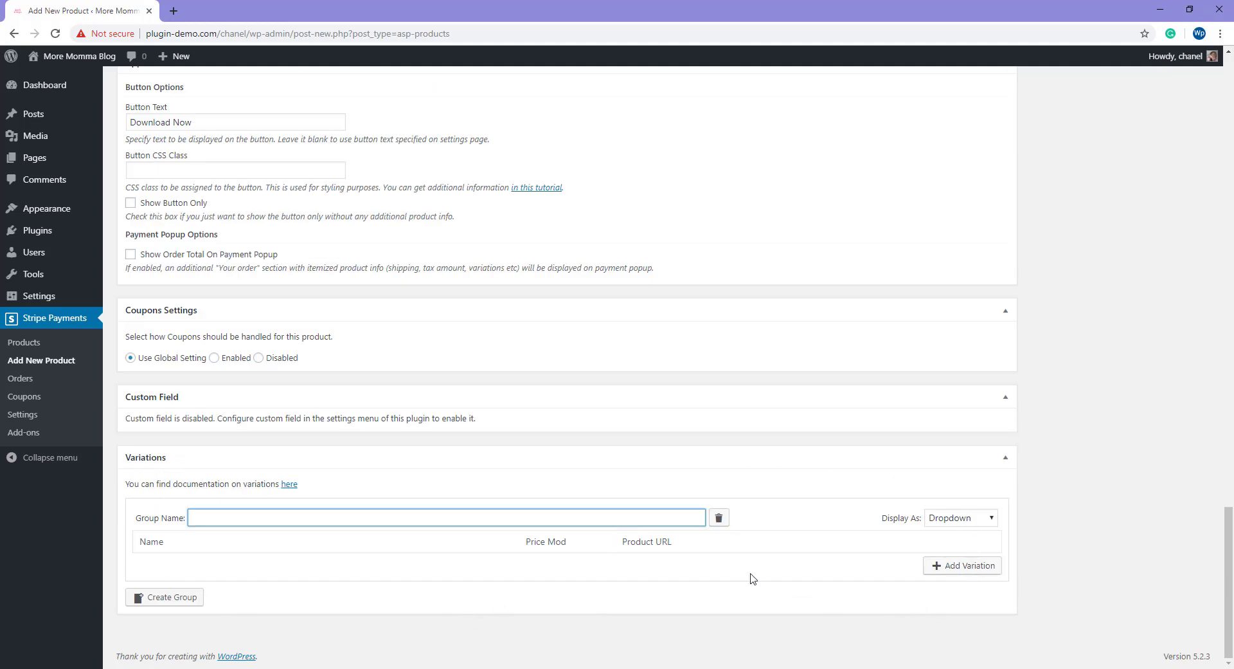
pyautogui.click(980, 523)
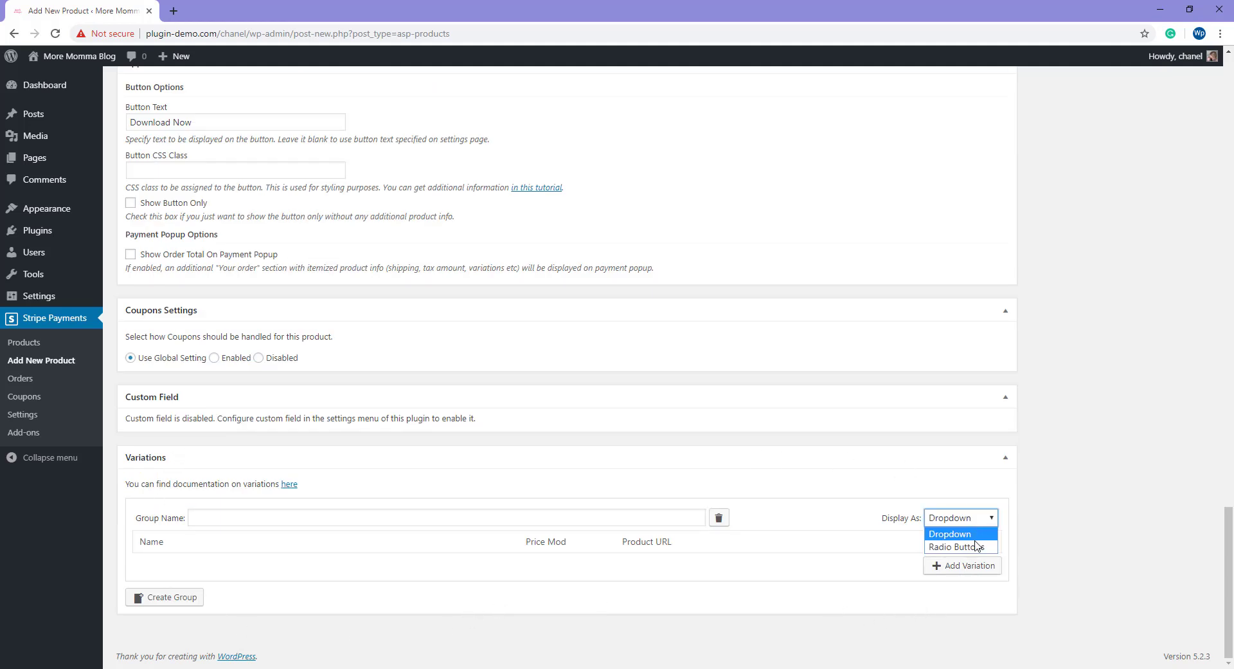
pyautogui.click(983, 521)
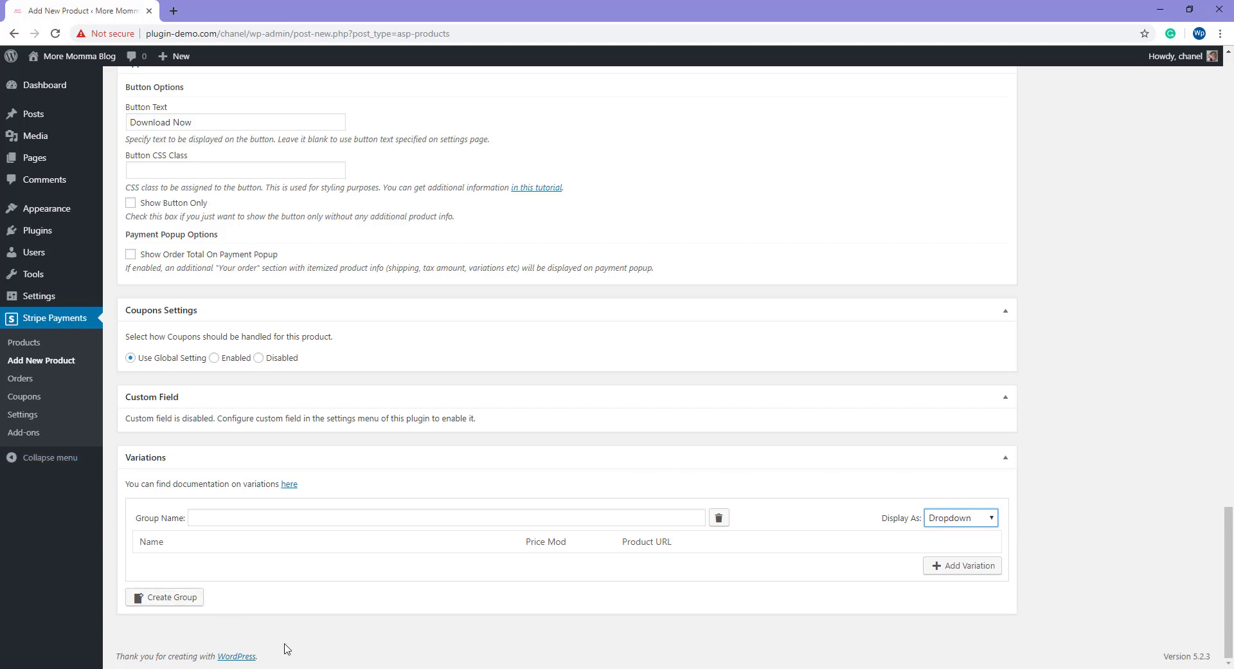
# Publish the WallPaper Image product and open the list of products.
pyautogui.moveTo(1228, 620); pyautogui.dragTo(1228, 169)
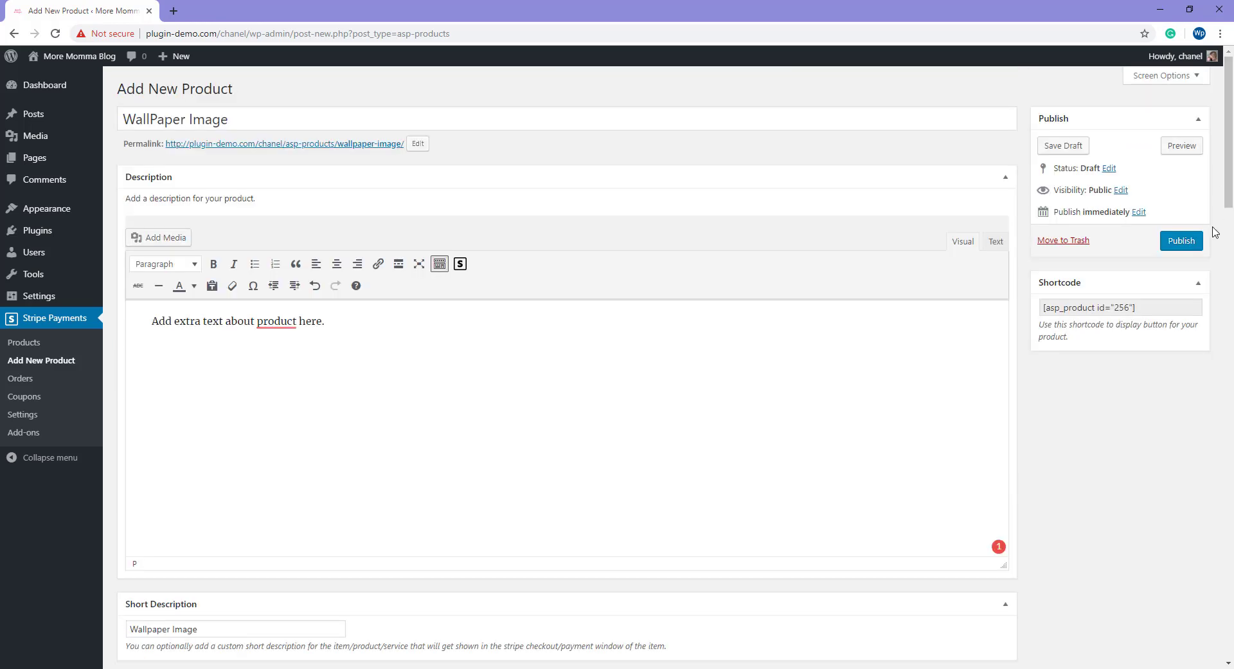
pyautogui.click(1181, 242)
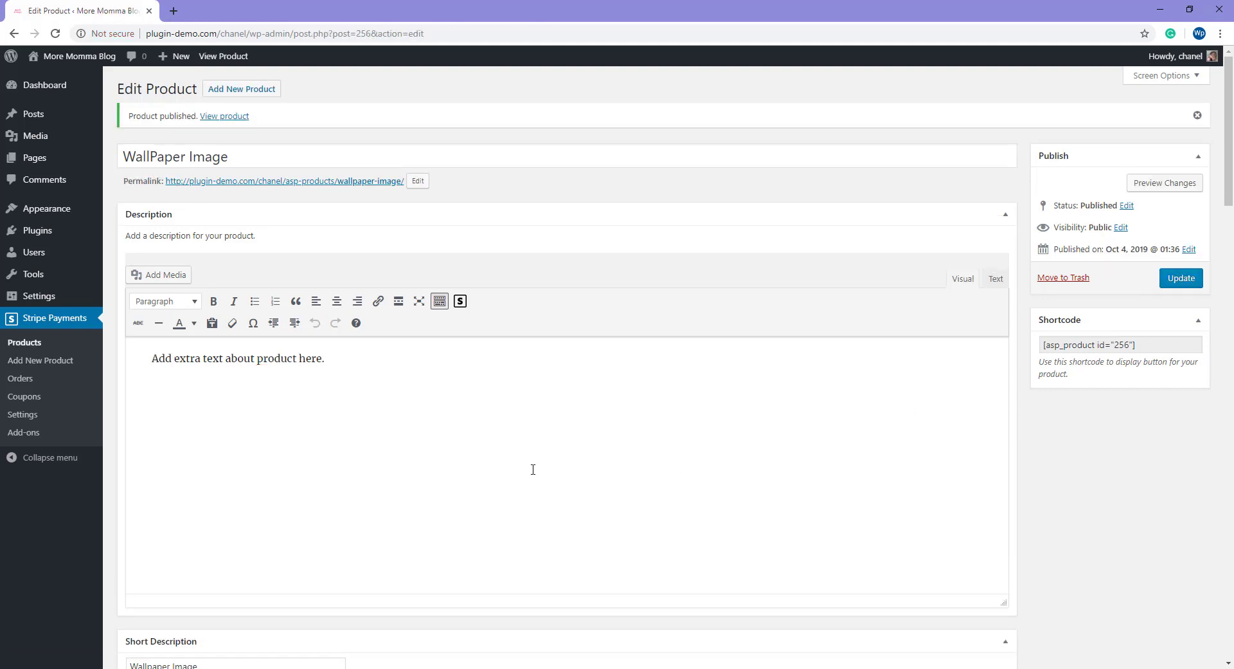
pyautogui.click(33, 345)
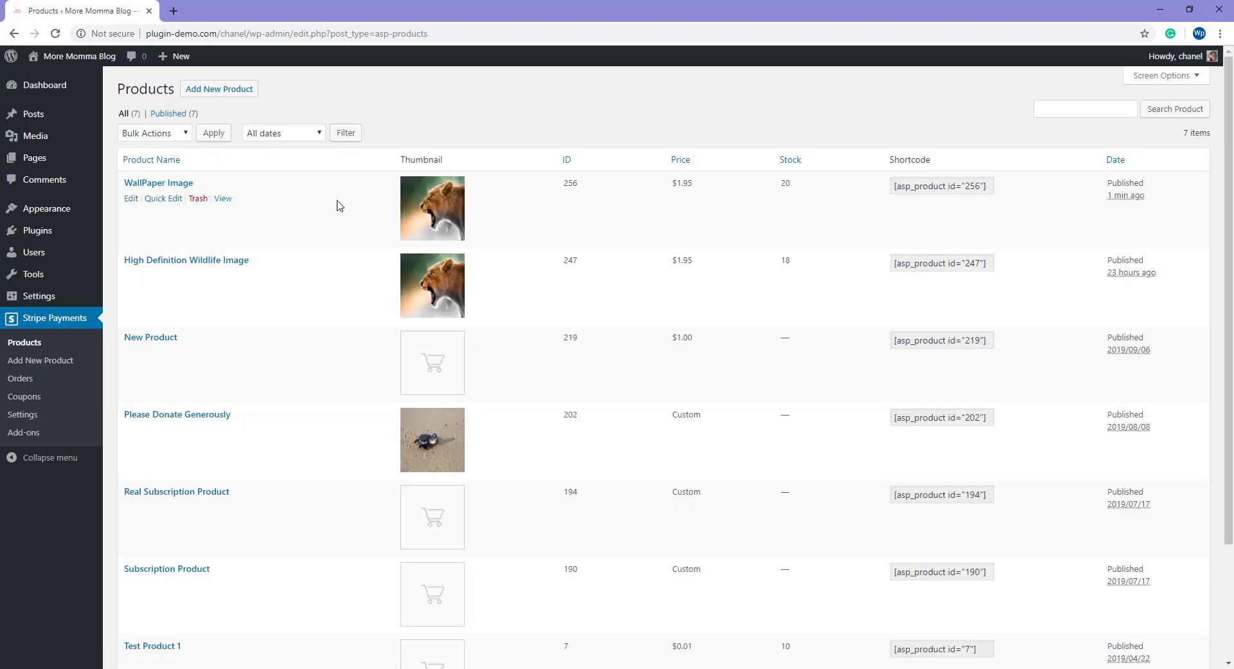
# Check the ID, price, stock and shortcode of the WallPaper Image product in the product list.
pyautogui.doubleClick(574, 184)
pyautogui.doubleClick(680, 184)
pyautogui.doubleClick(785, 184)
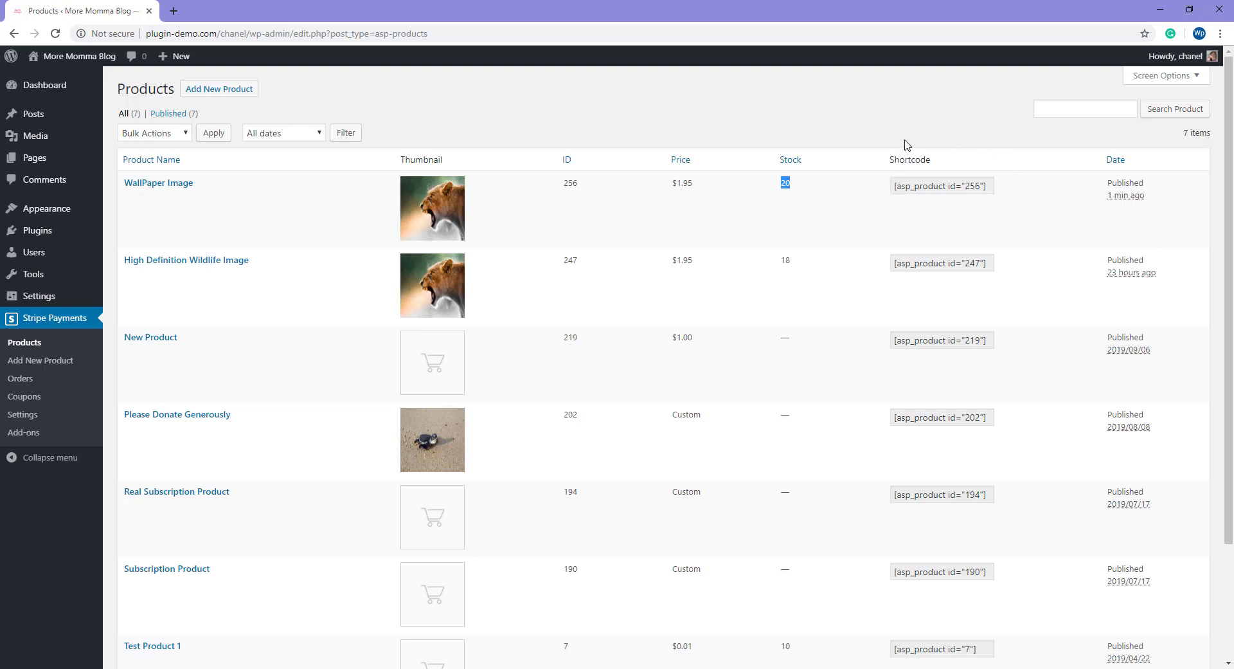
pyautogui.moveTo(895, 190); pyautogui.dragTo(996, 194)
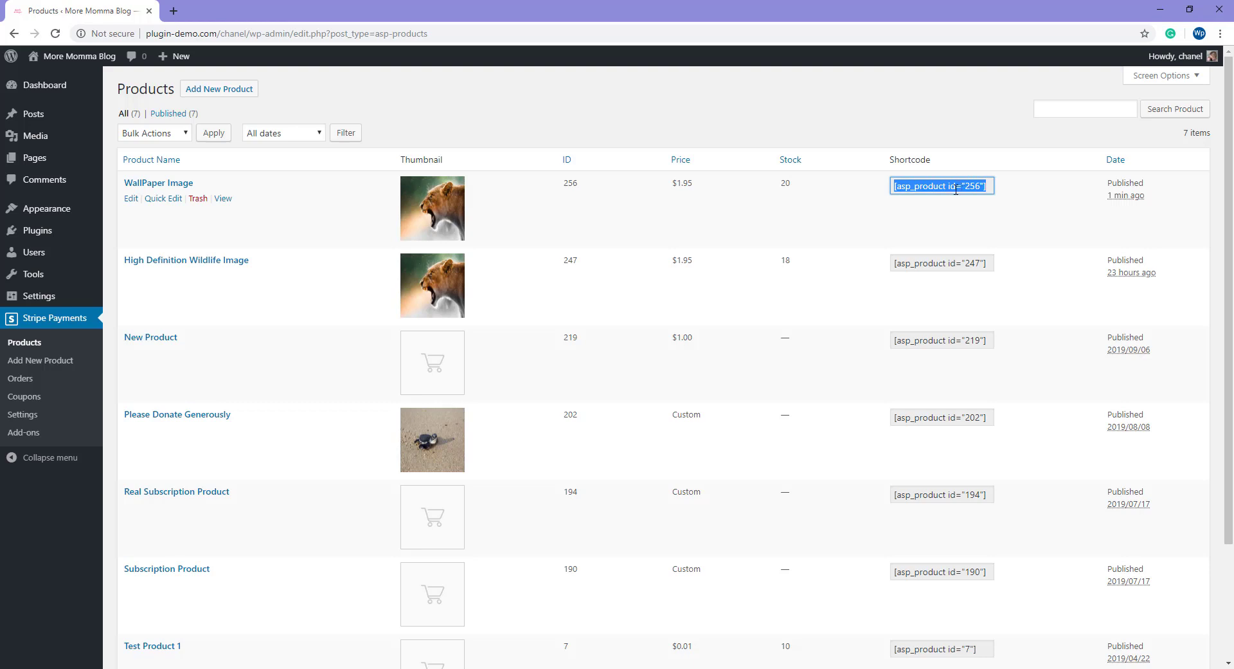
pyautogui.click(925, 212)
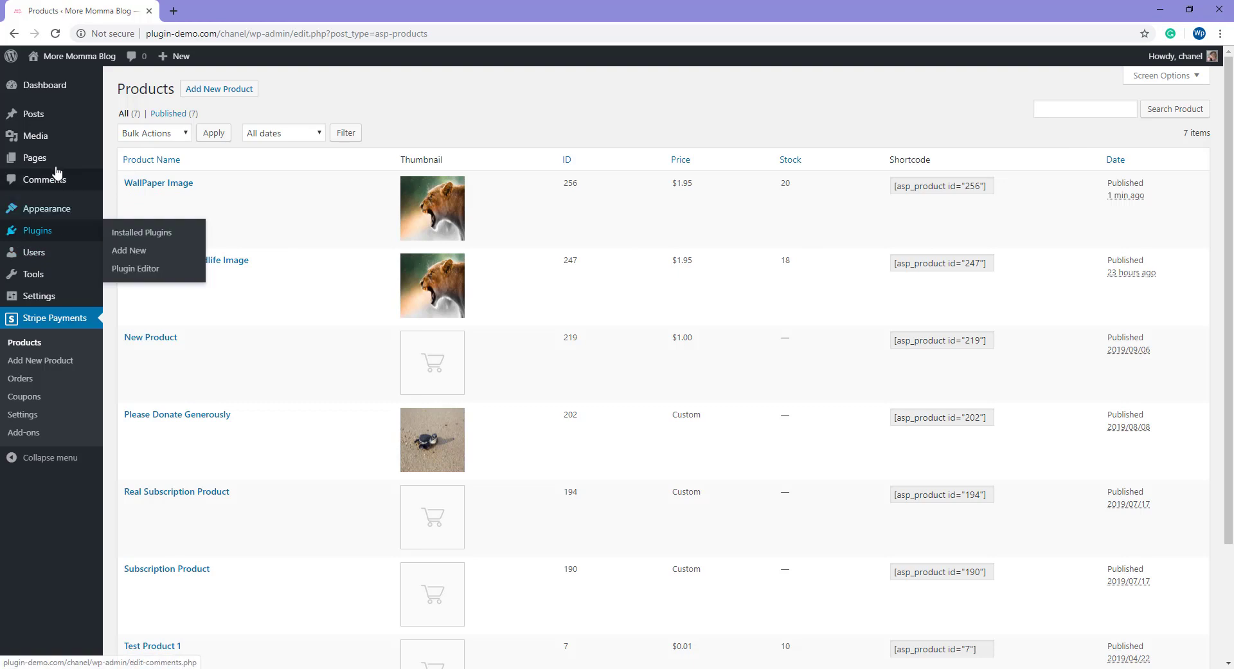
# Create a new page titled "Shop".
pyautogui.moveTo(43, 164)
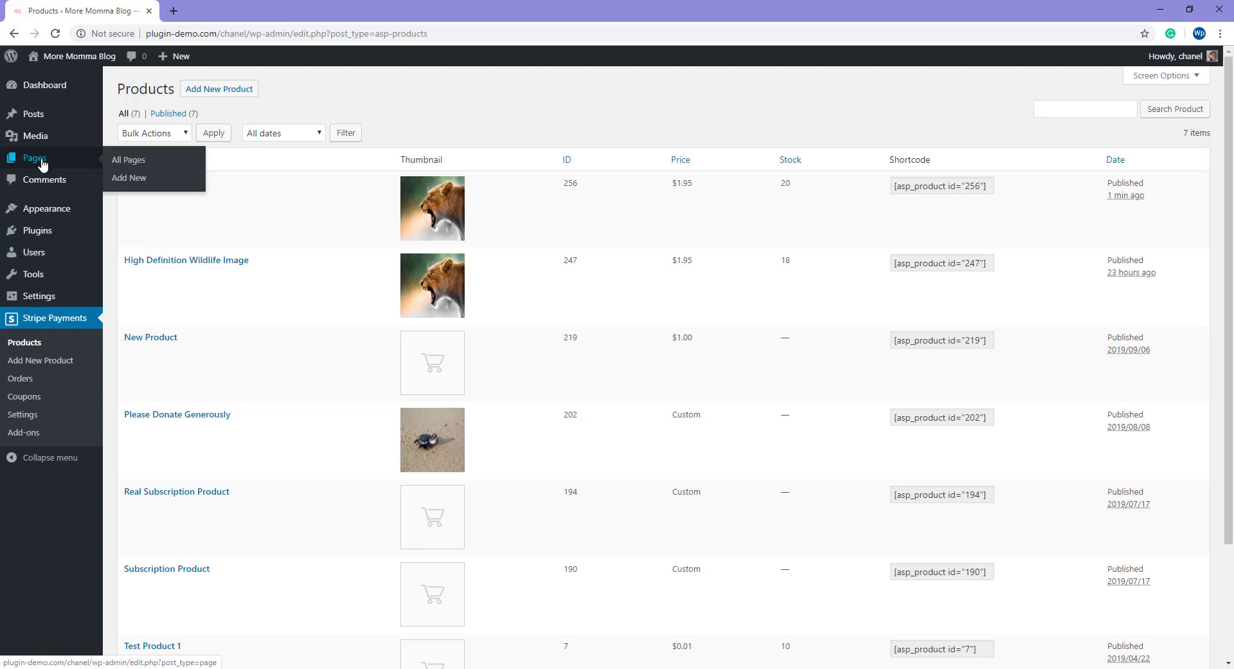
pyautogui.click(127, 178)
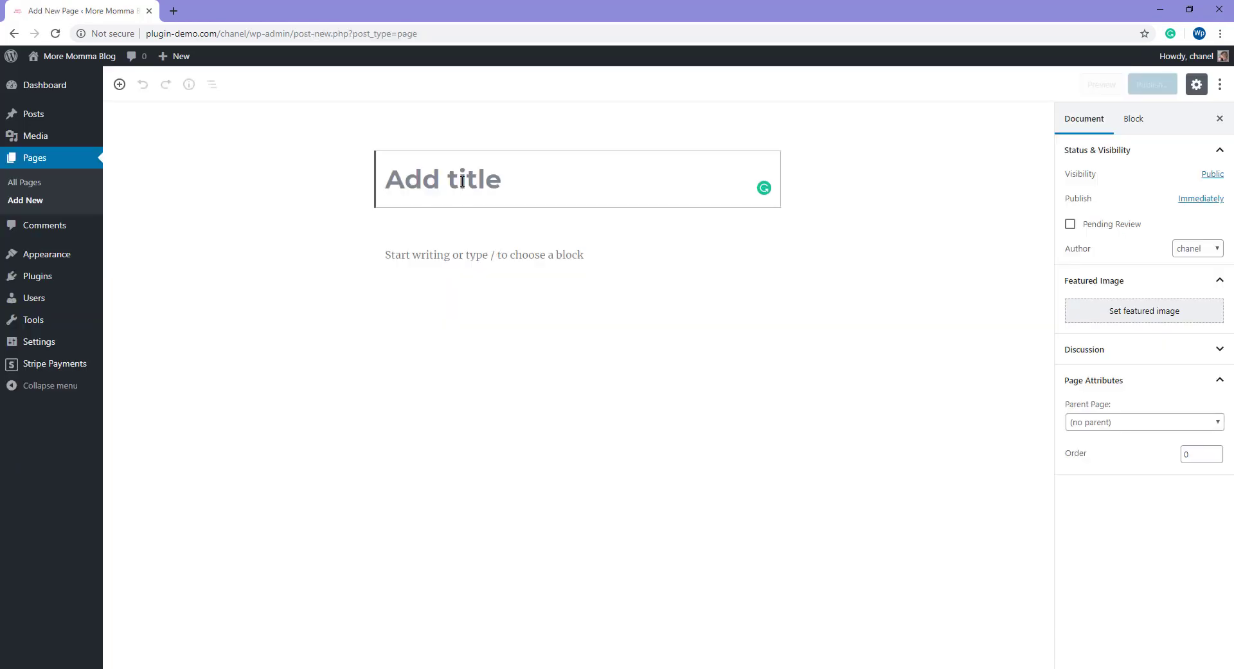
pyautogui.write('Shop')
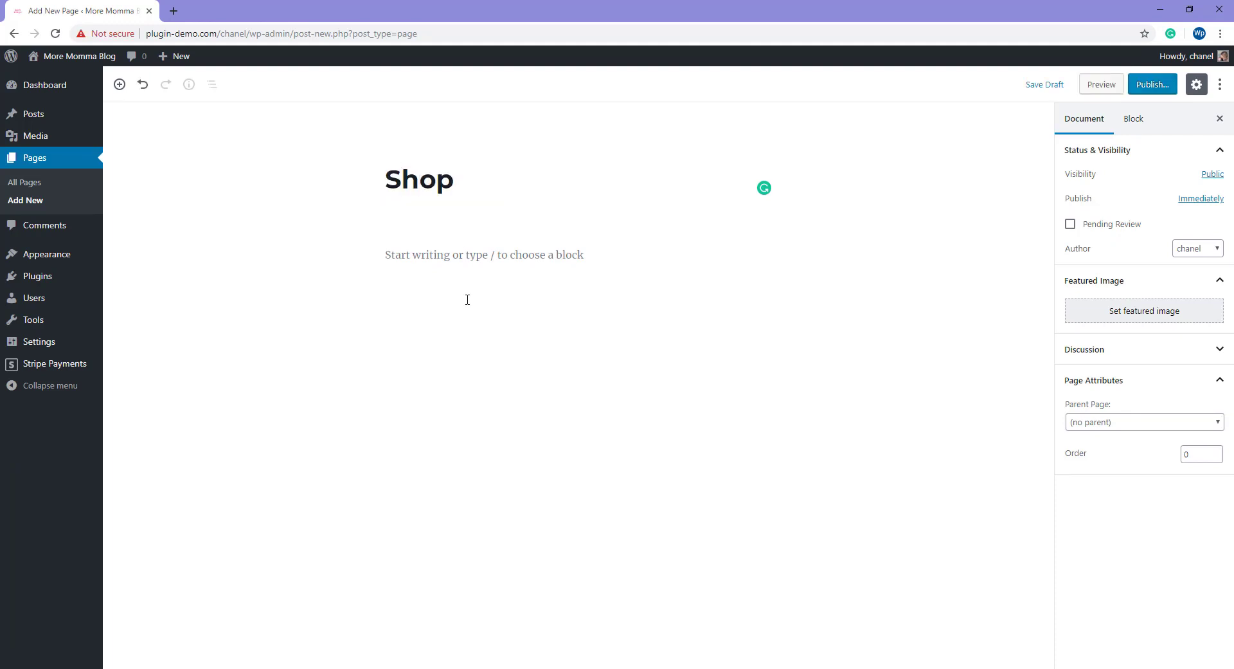
# Insert a Stripe Payments Product block below the page title and choose WallPaper Image as its product.
pyautogui.click(494, 260)
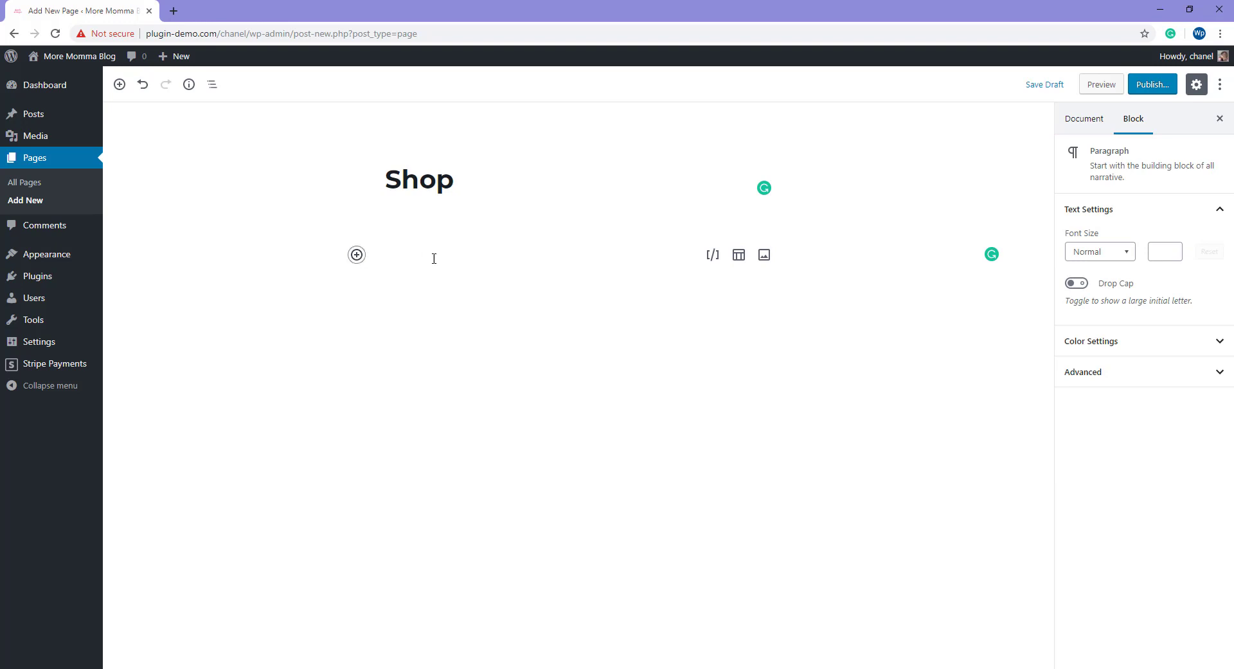
pyautogui.click(357, 255)
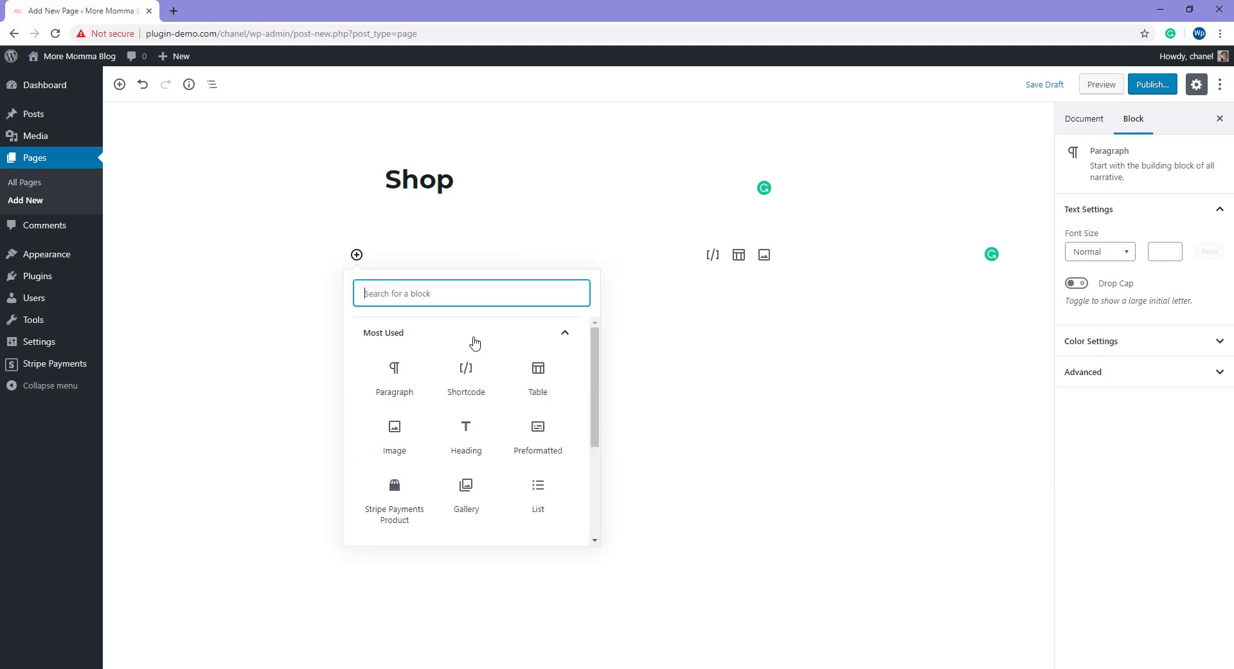
pyautogui.moveTo(594, 392); pyautogui.dragTo(596, 418)
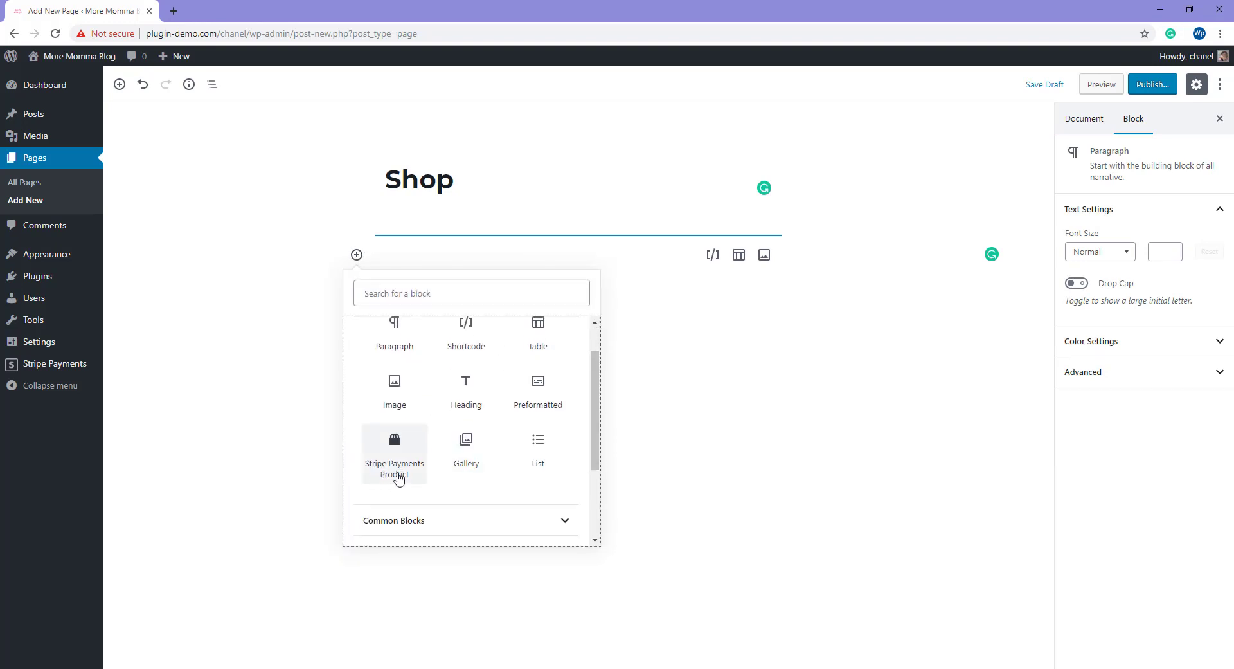
pyautogui.click(373, 474)
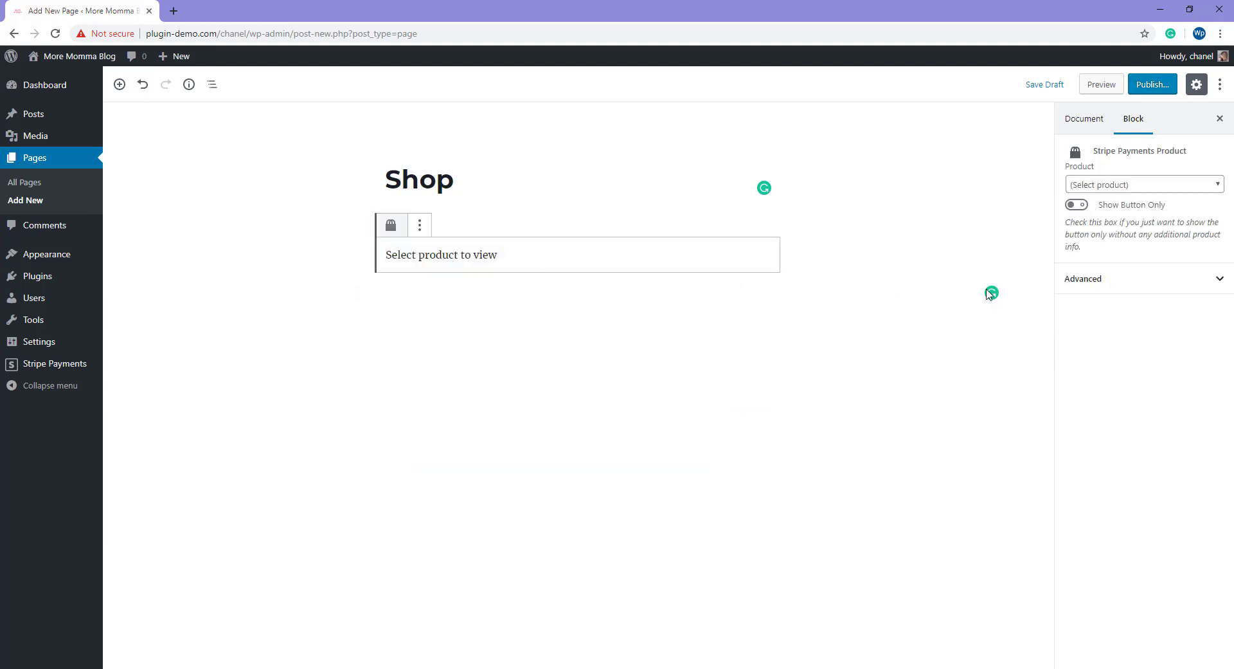
pyautogui.click(1106, 188)
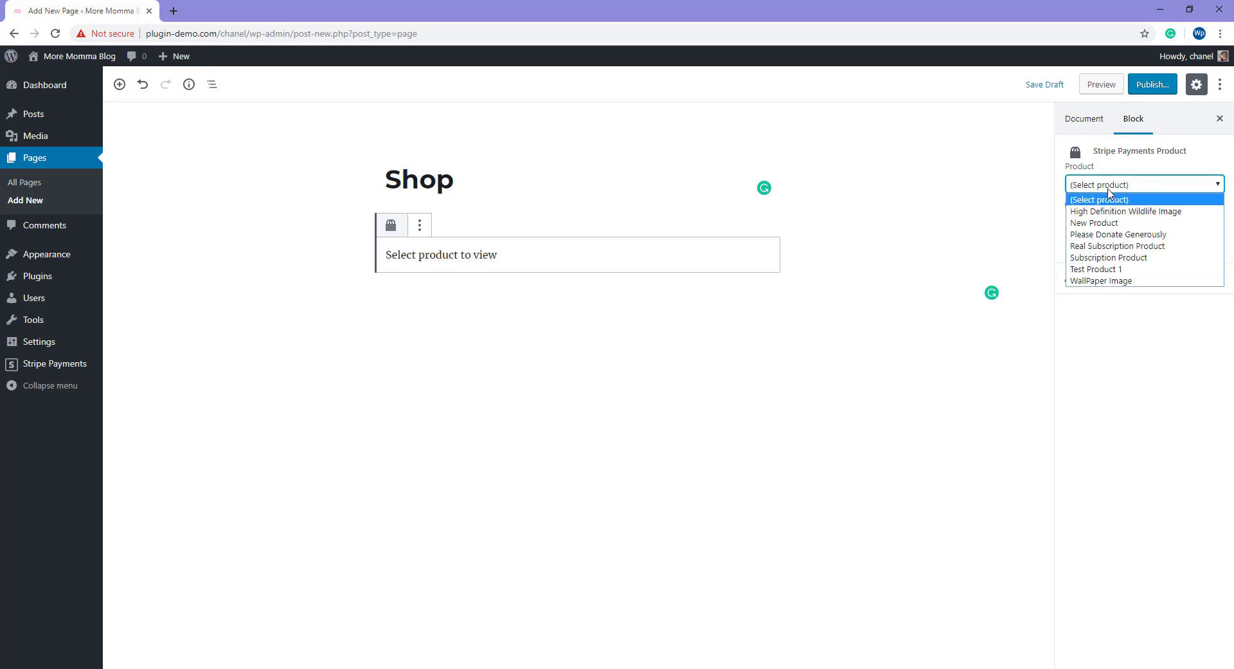
pyautogui.click(1116, 281)
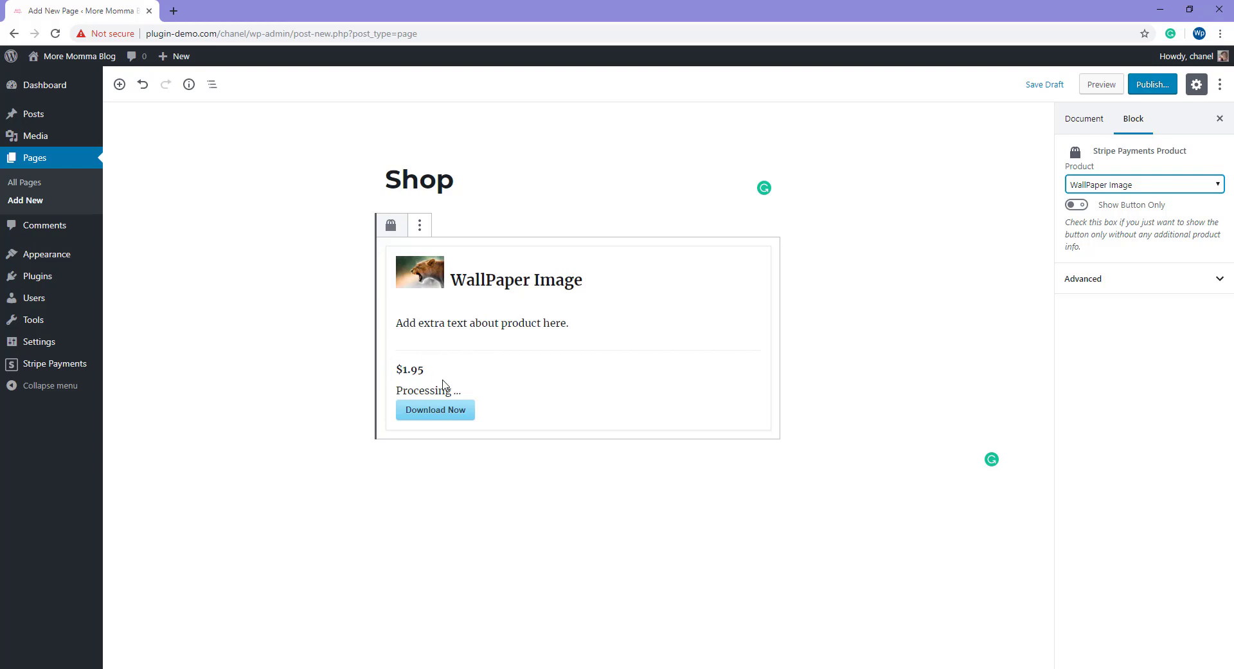
# Try Show Button Only on the WallPaper Image block and switch it back off.
pyautogui.click(1075, 205)
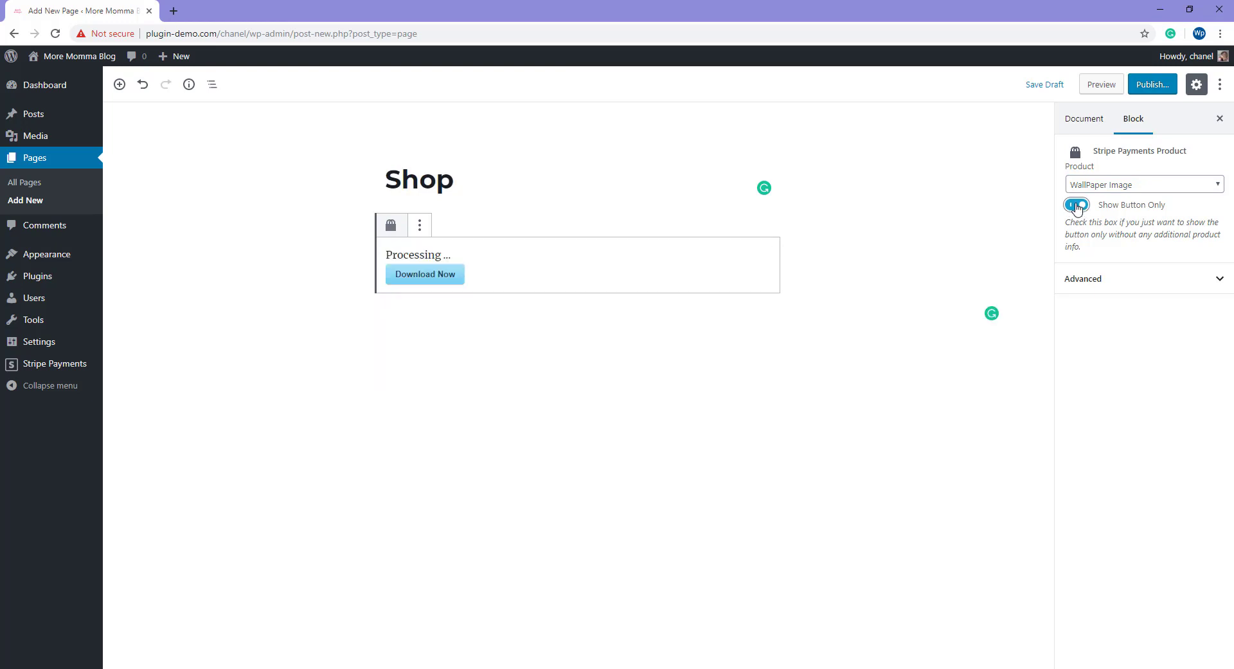
pyautogui.click(1076, 206)
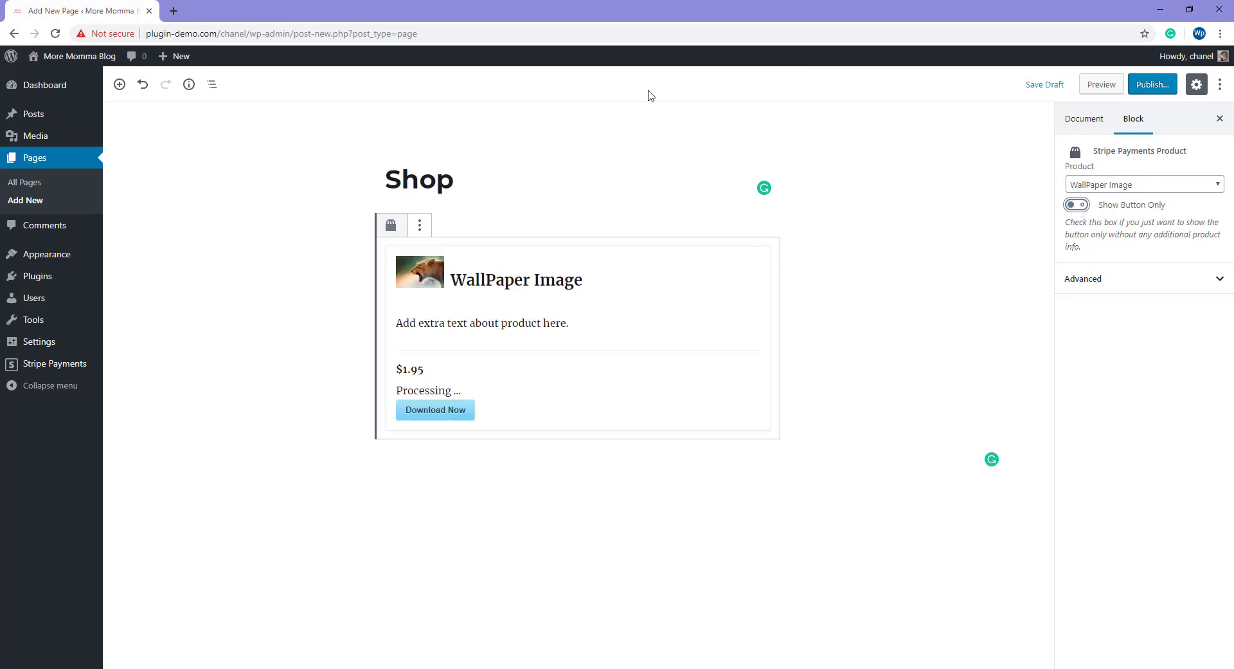
# Publish the Shop page and view it on the live site.
pyautogui.click(480, 502)
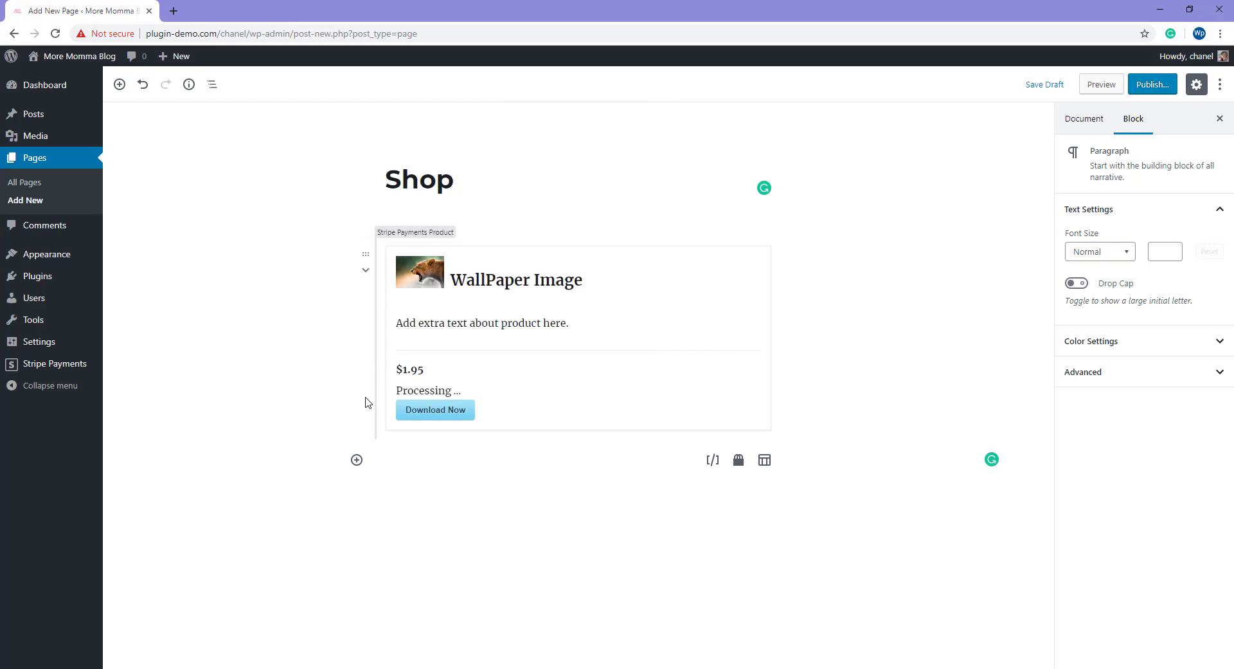
pyautogui.click(1155, 90)
pyautogui.click(1155, 87)
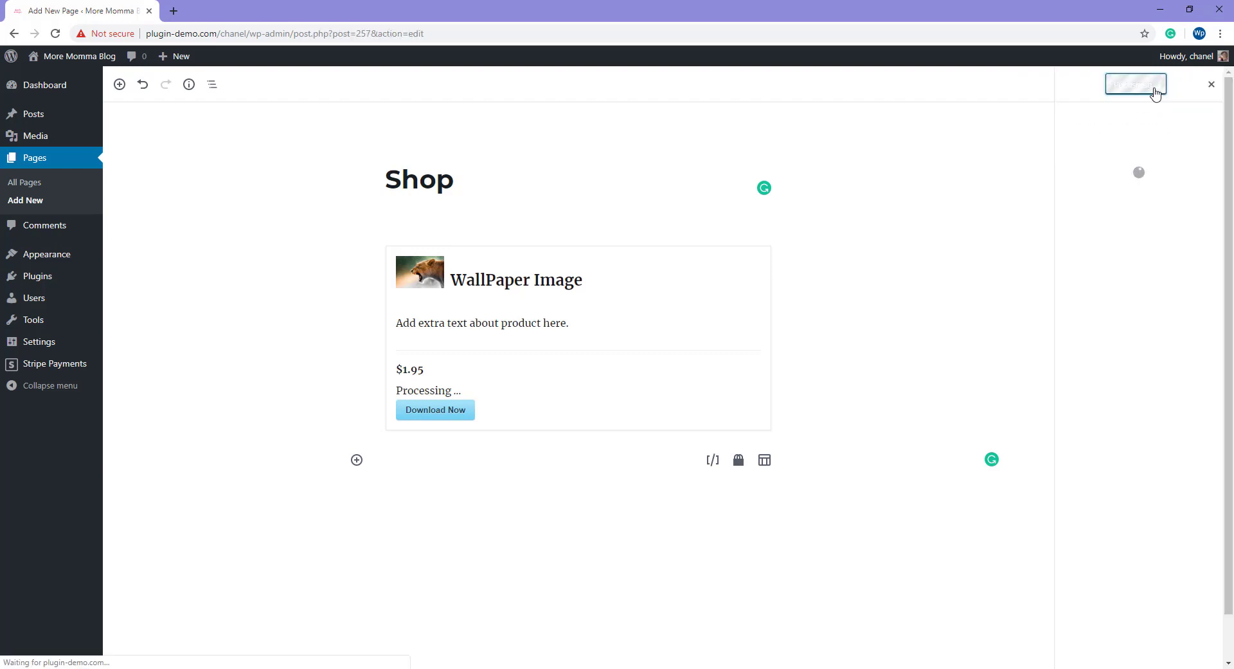
pyautogui.click(199, 127)
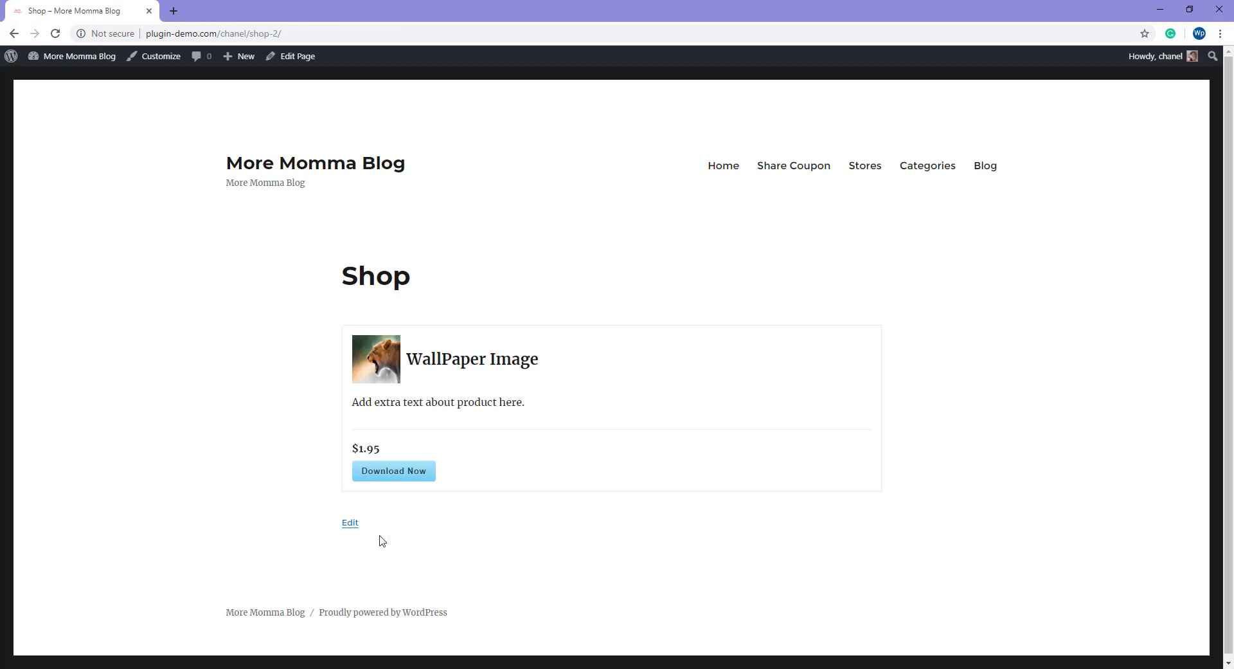
pyautogui.scroll(-1, 454, 508)
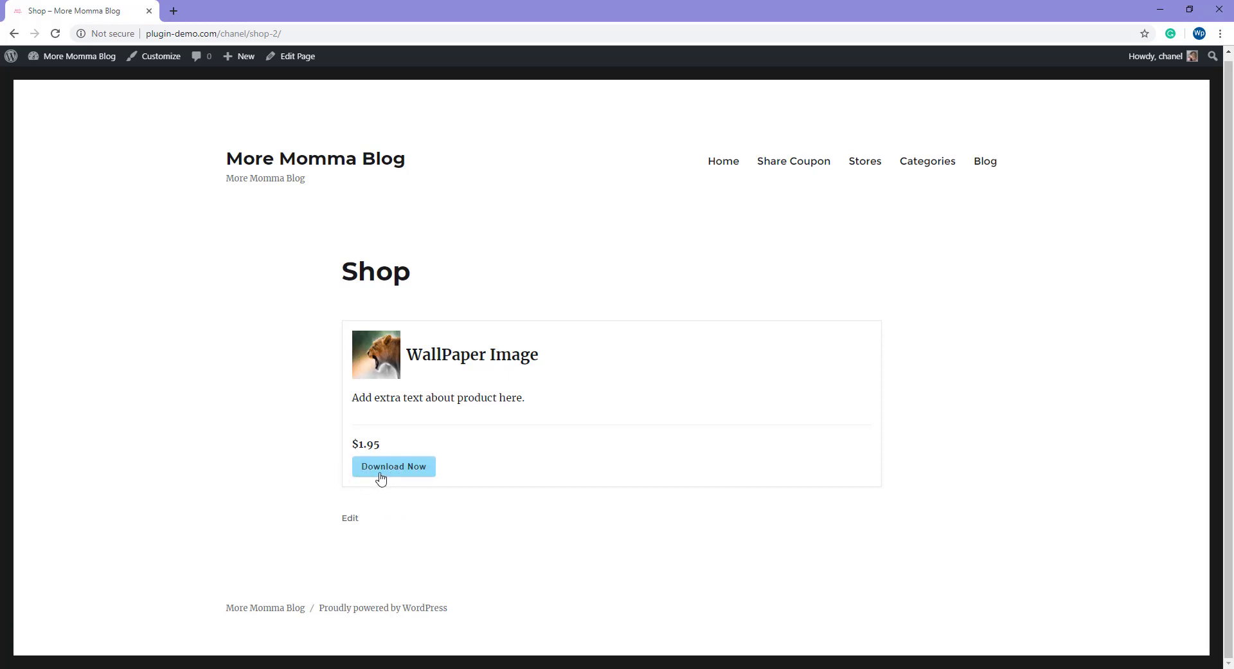
# Buy the WallPaper Image from the Shop page, entering the customer's name, e-mail, card number, expiry date and CVC, and submit the payment.
pyautogui.click(413, 473)
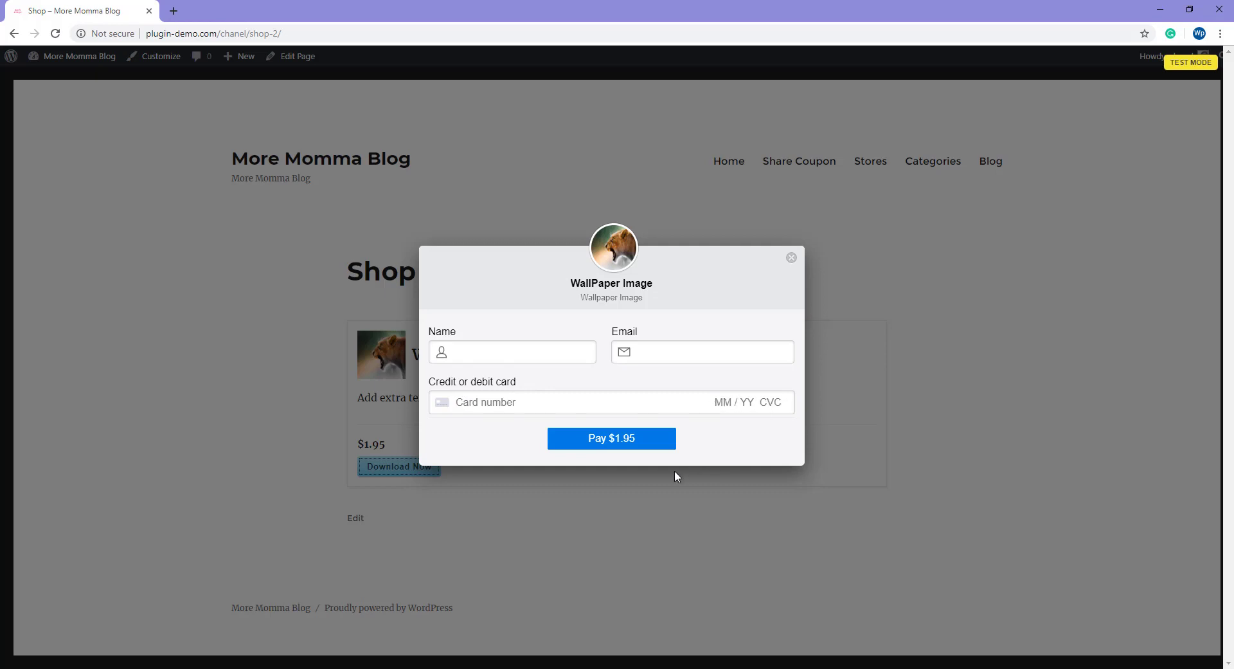
pyautogui.click(475, 353)
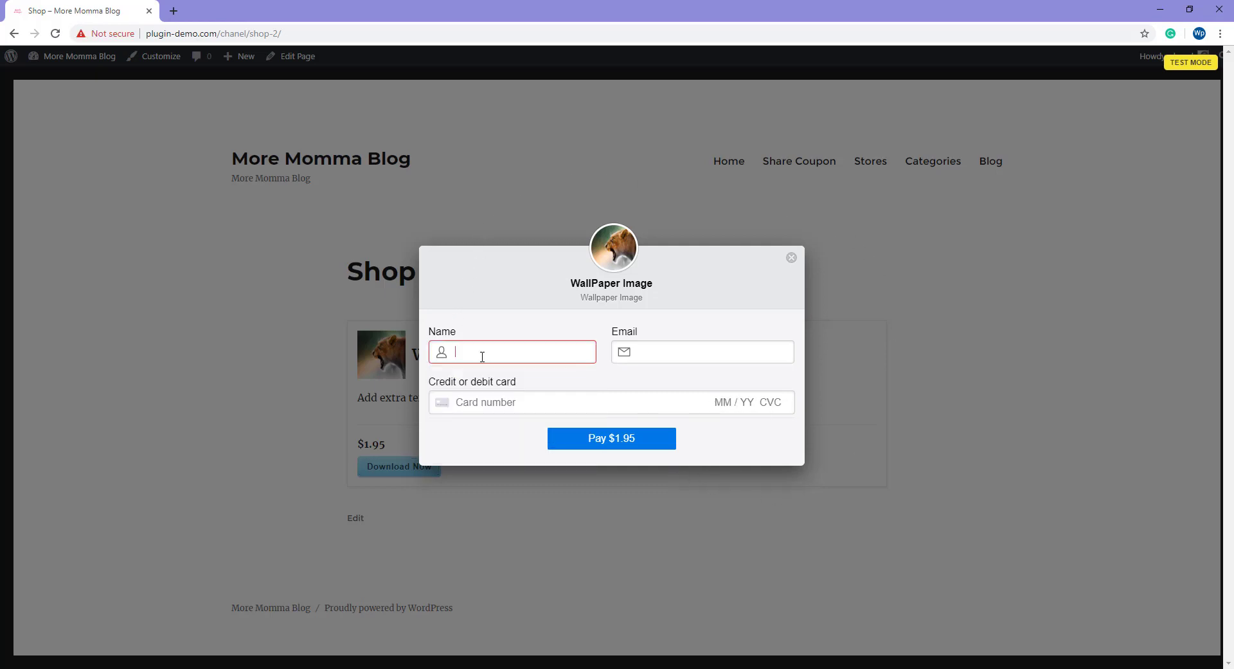
pyautogui.write('tester1')
pyautogui.write('4')
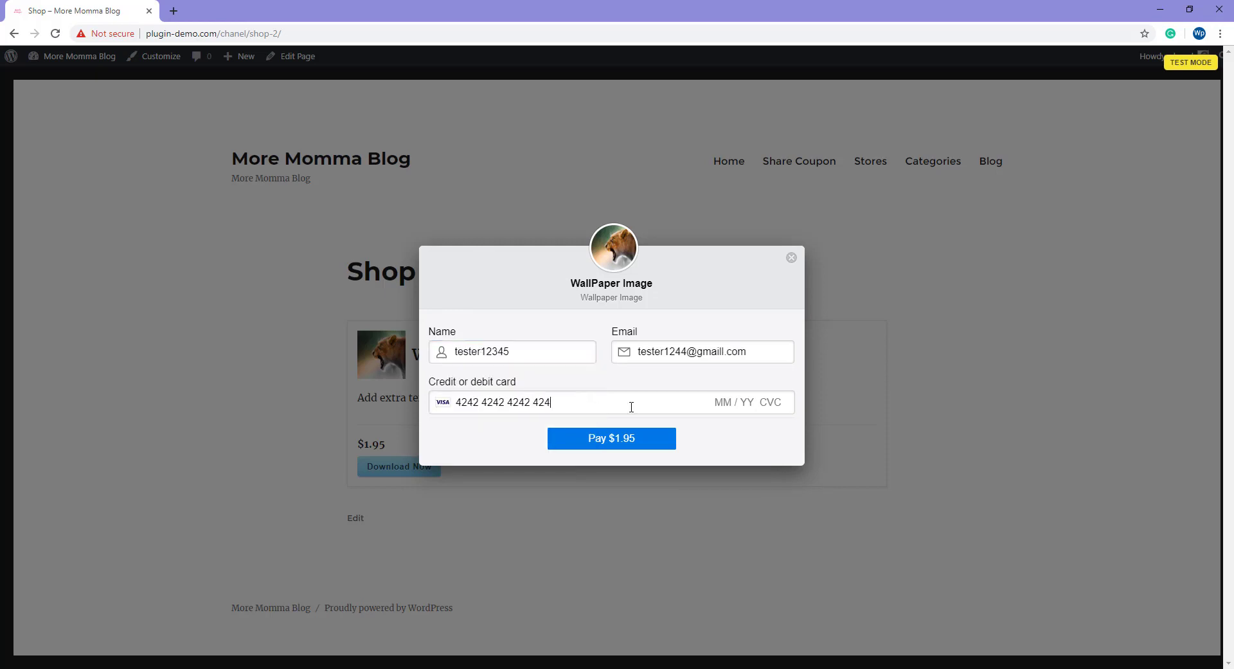
pyautogui.write('2 04 / 24 123')
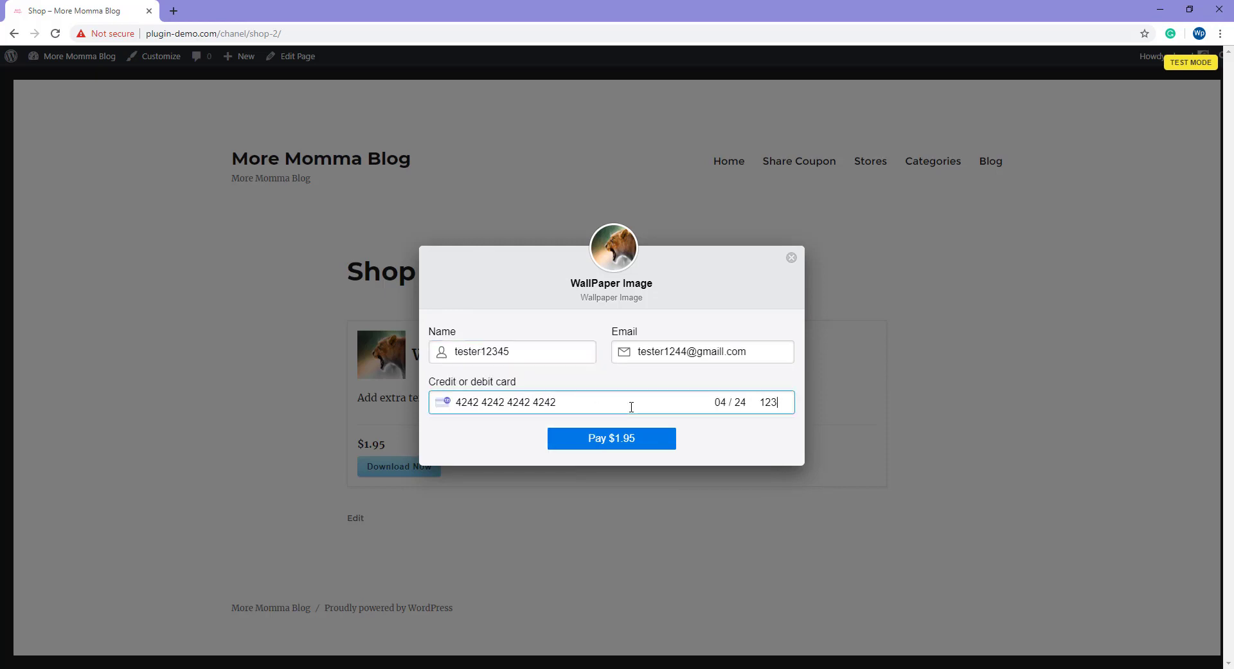
pyautogui.click(595, 448)
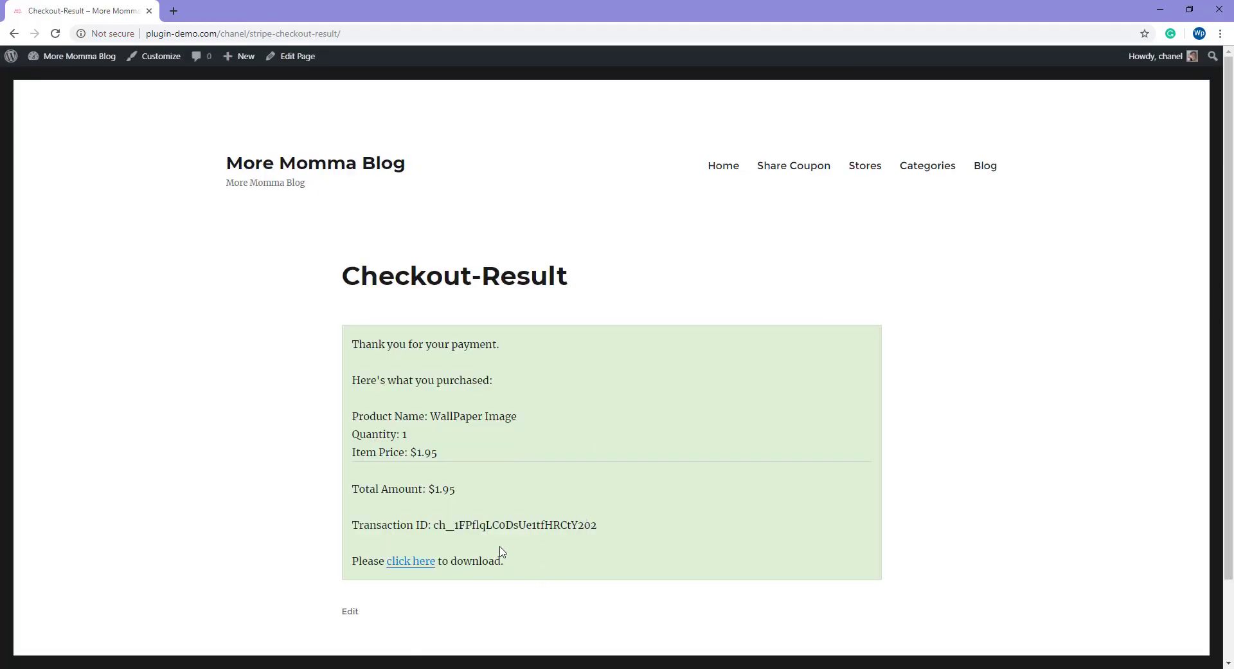
# Review the purchase details on the Checkout-Result page, open the purchased image from its download link and return to the page.
pyautogui.moveTo(341, 279); pyautogui.dragTo(601, 286)
pyautogui.click(601, 286)
pyautogui.scroll(-2, 506, 525)
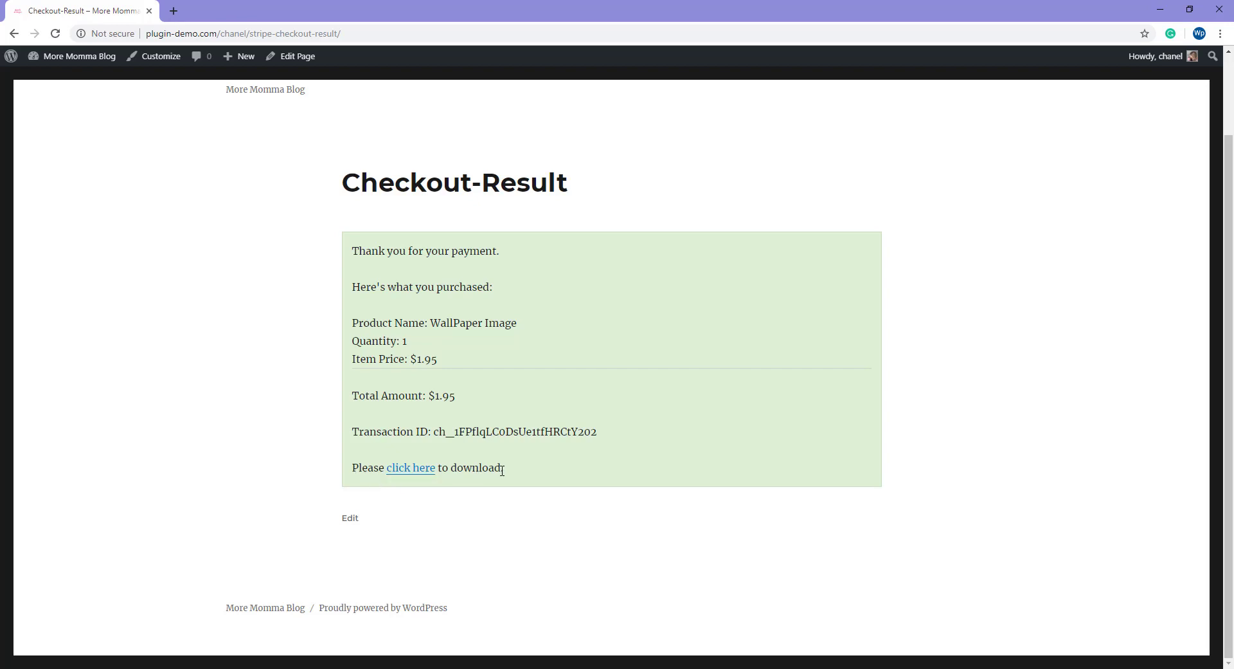
pyautogui.click(411, 469)
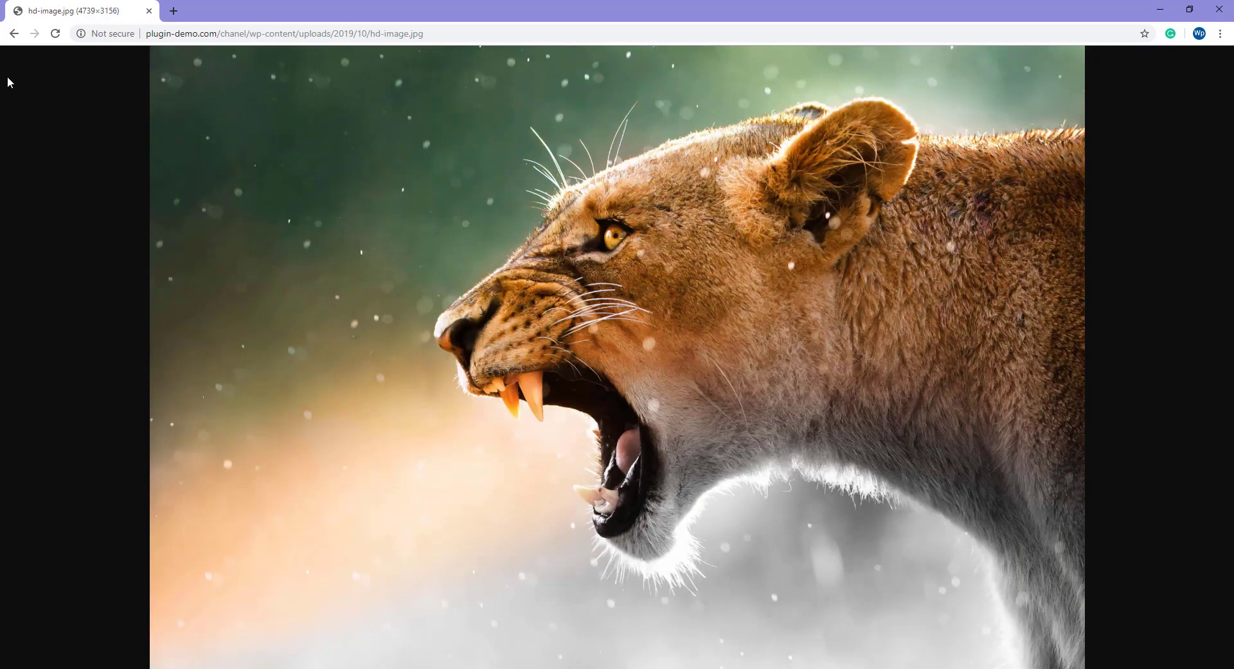
pyautogui.click(13, 33)
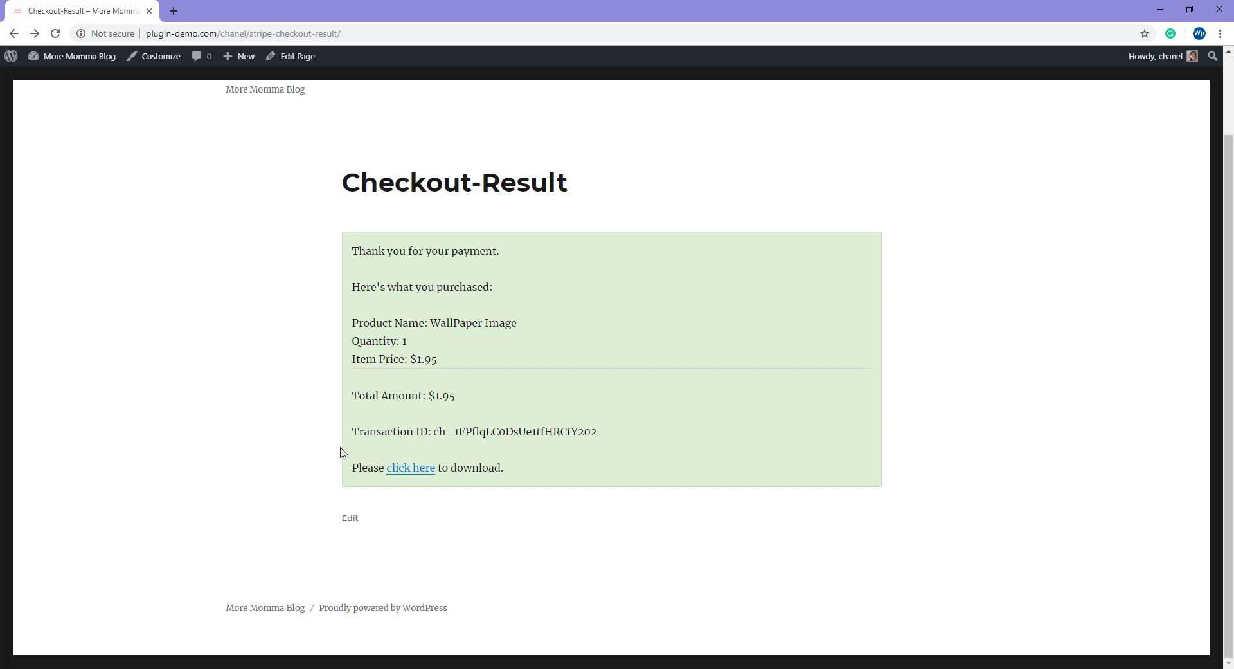
pyautogui.scroll(2, 342, 452)
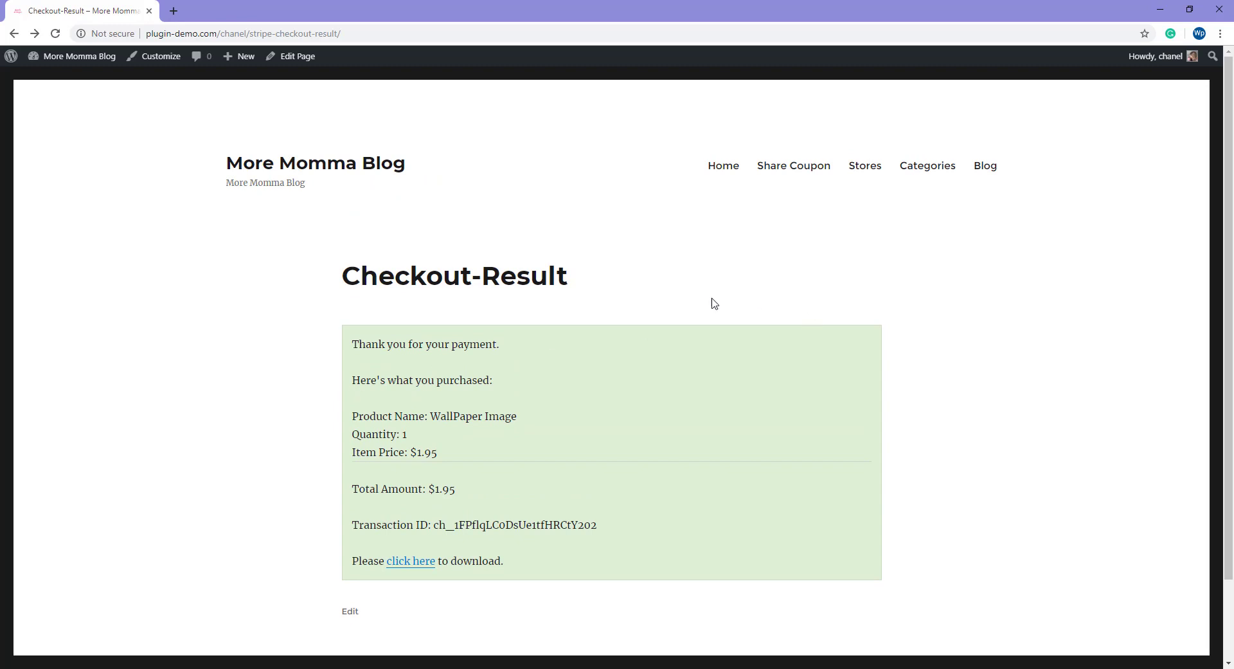
# Go to the Stripe Payments orders in the site's dashboard and check the publish date of the newest WallPaper Image order.
pyautogui.click(75, 58)
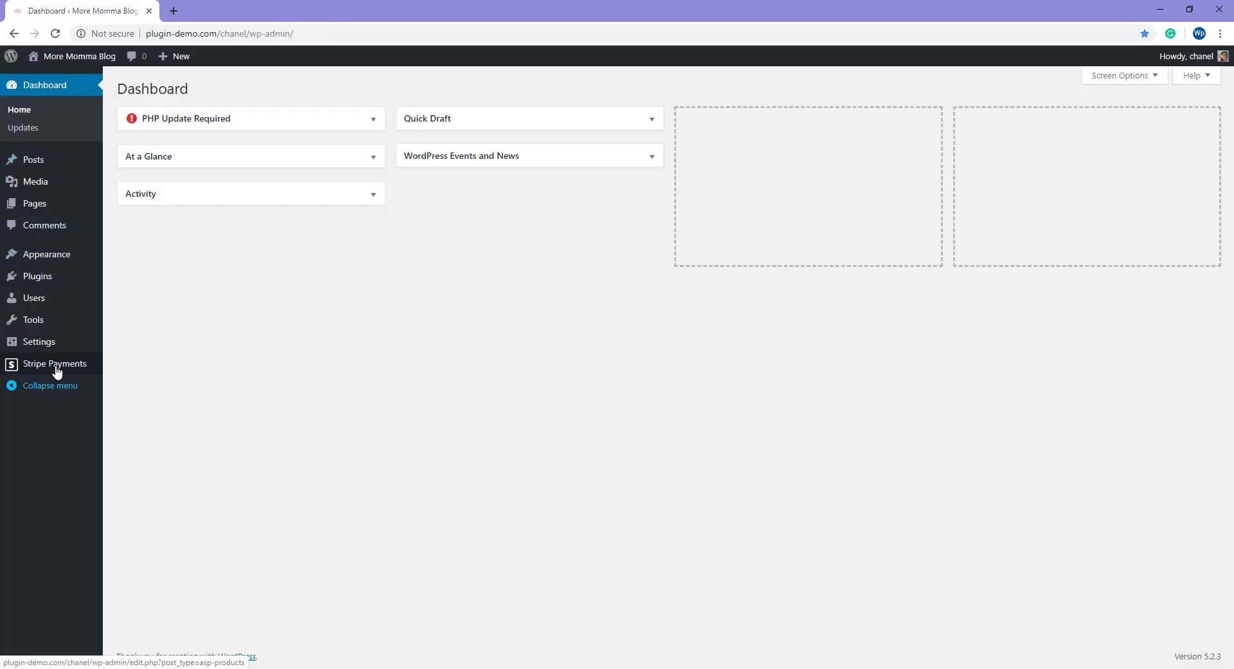
pyautogui.moveTo(56, 367)
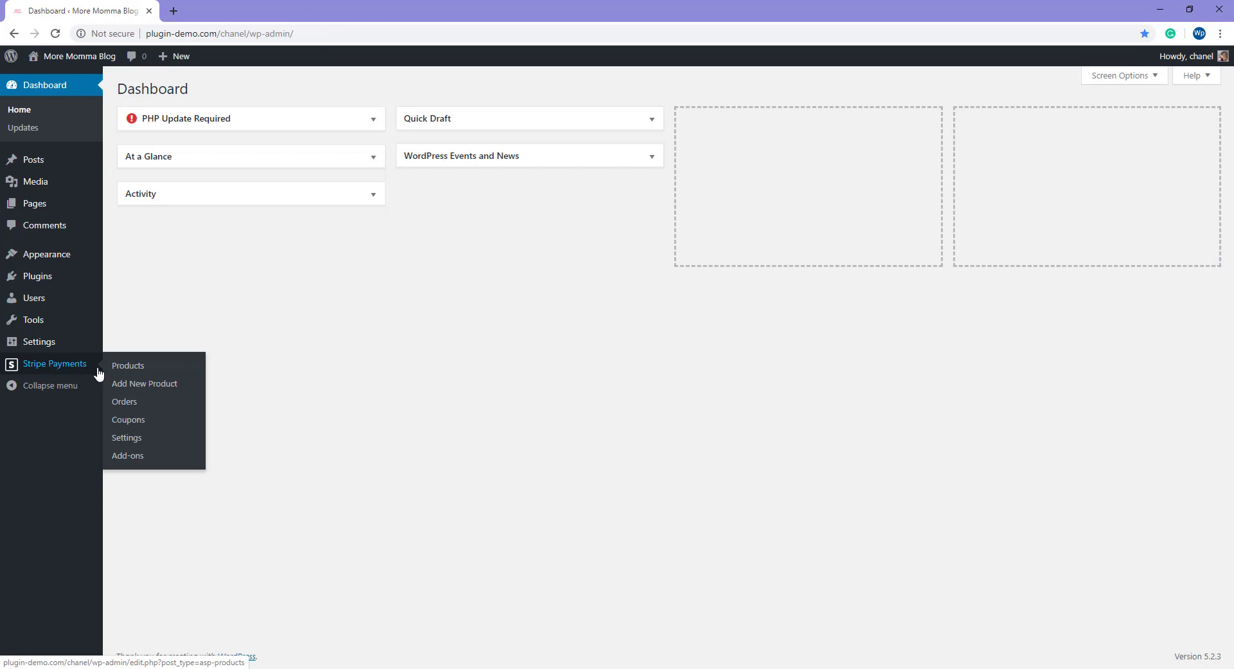
pyautogui.click(126, 405)
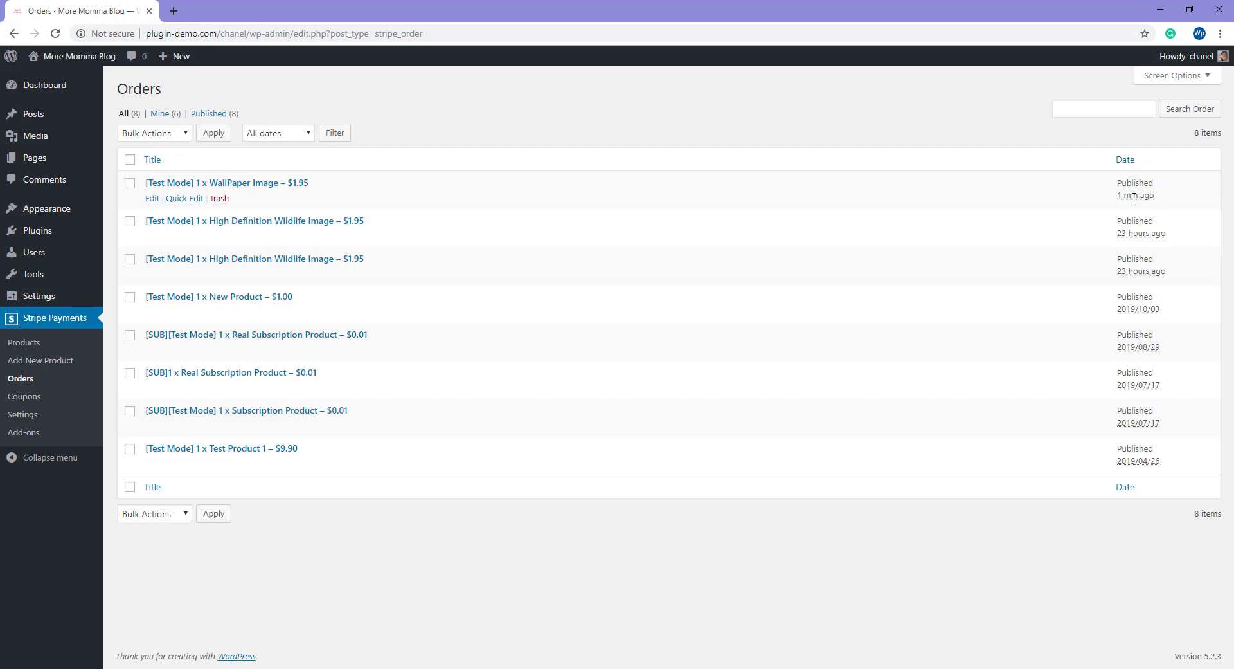
pyautogui.moveTo(1116, 185); pyautogui.dragTo(1158, 197)
pyautogui.click(1158, 196)
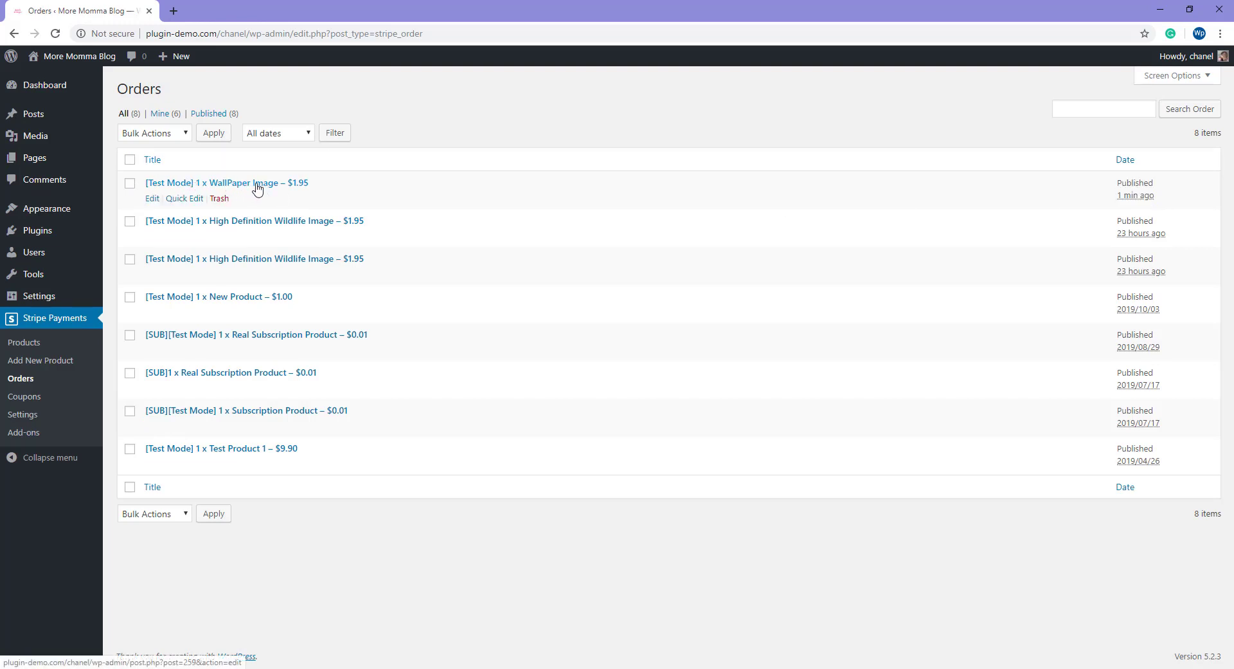
# Open the WallPaper Image test order and examine its order, customer, billing and shipping details.
pyautogui.click(294, 186)
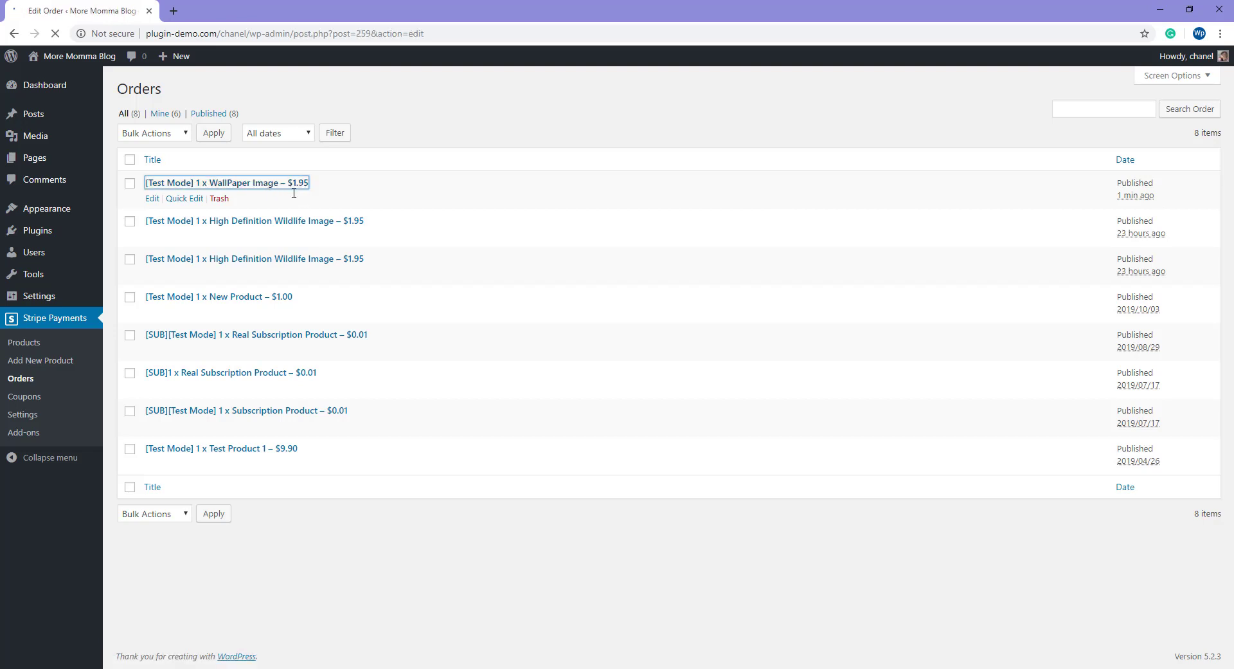
pyautogui.scroll(-2, 380, 307)
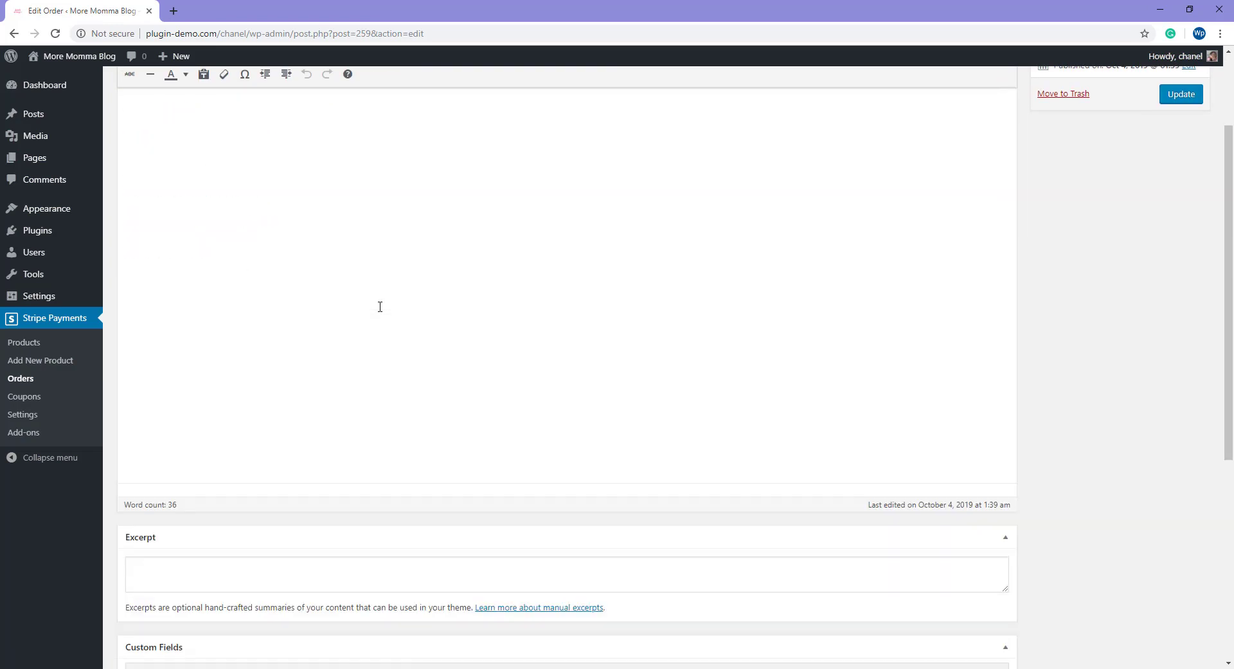
pyautogui.scroll(2, 380, 306)
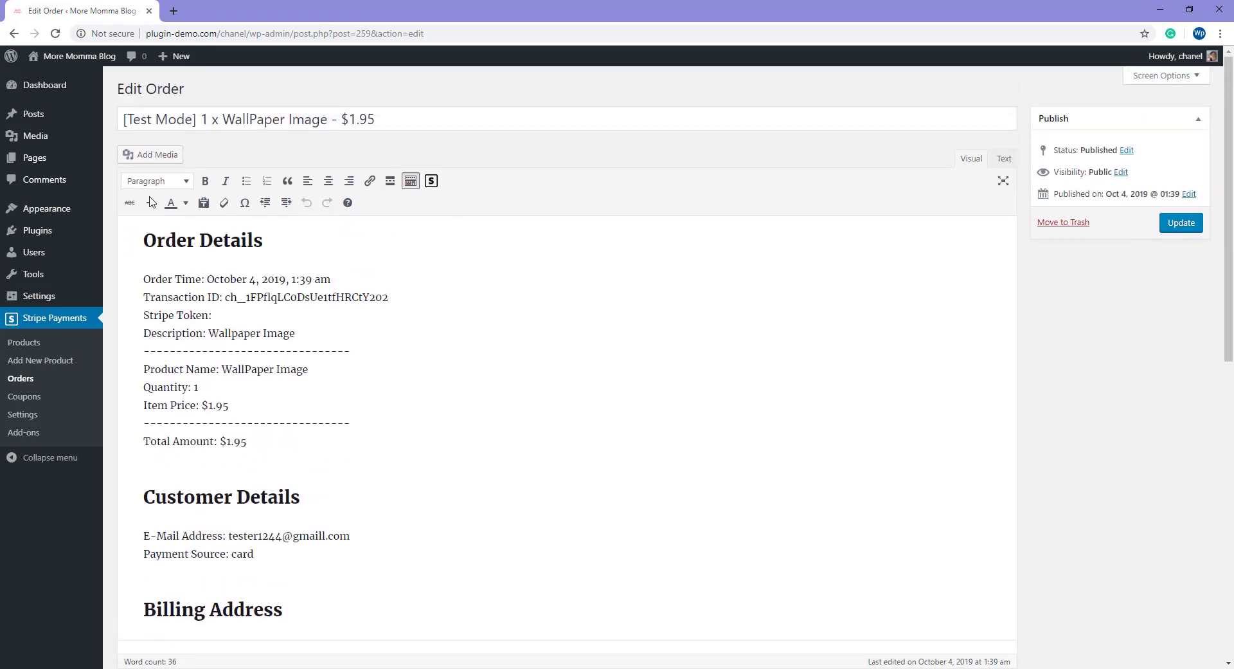
pyautogui.scroll(-3, 373, 450)
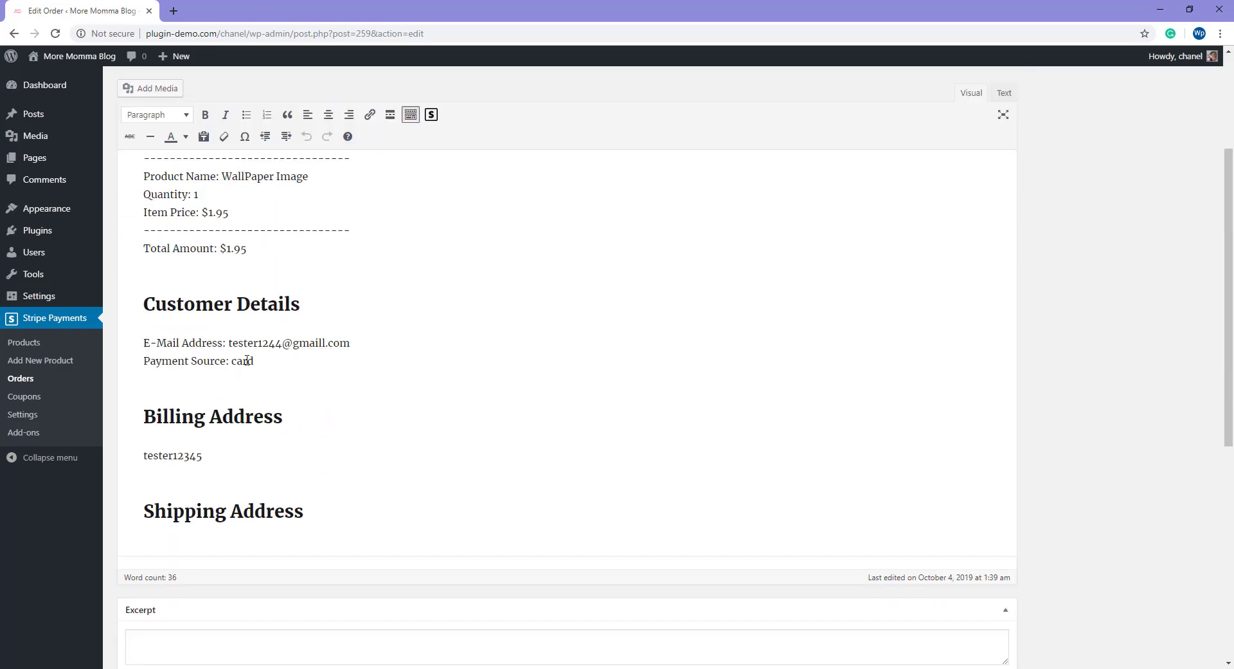